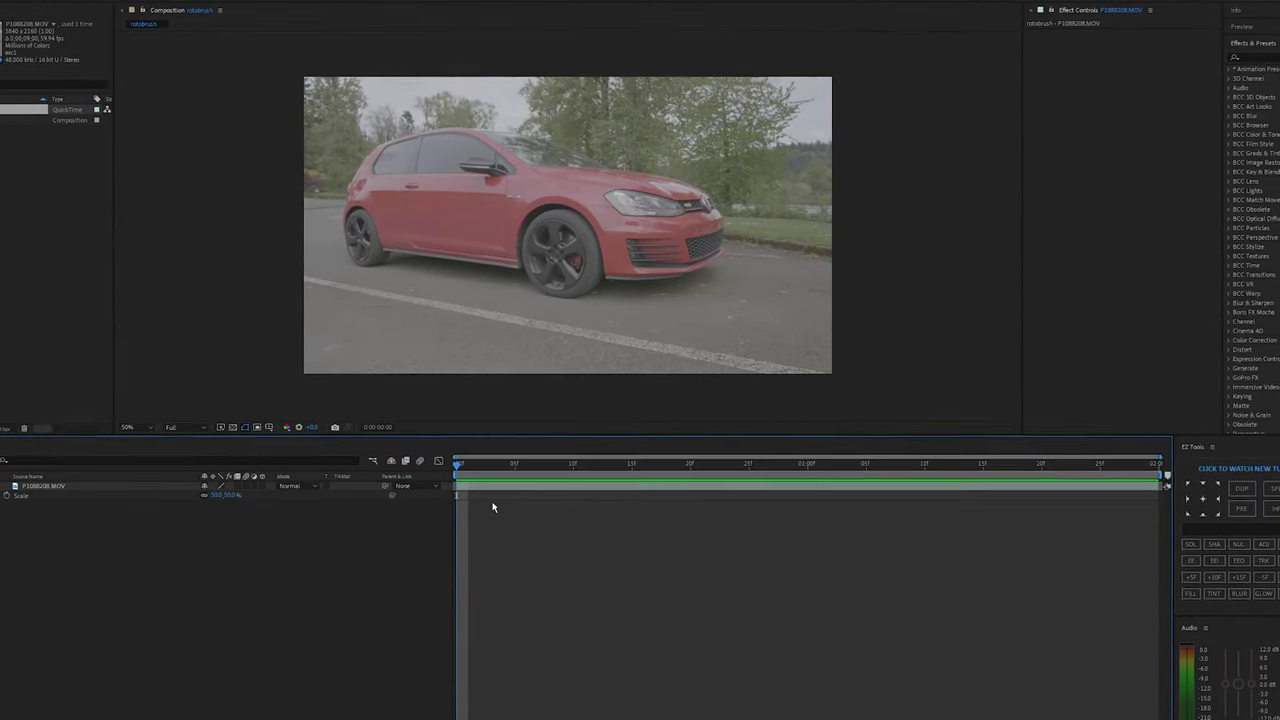
click(464, 487)
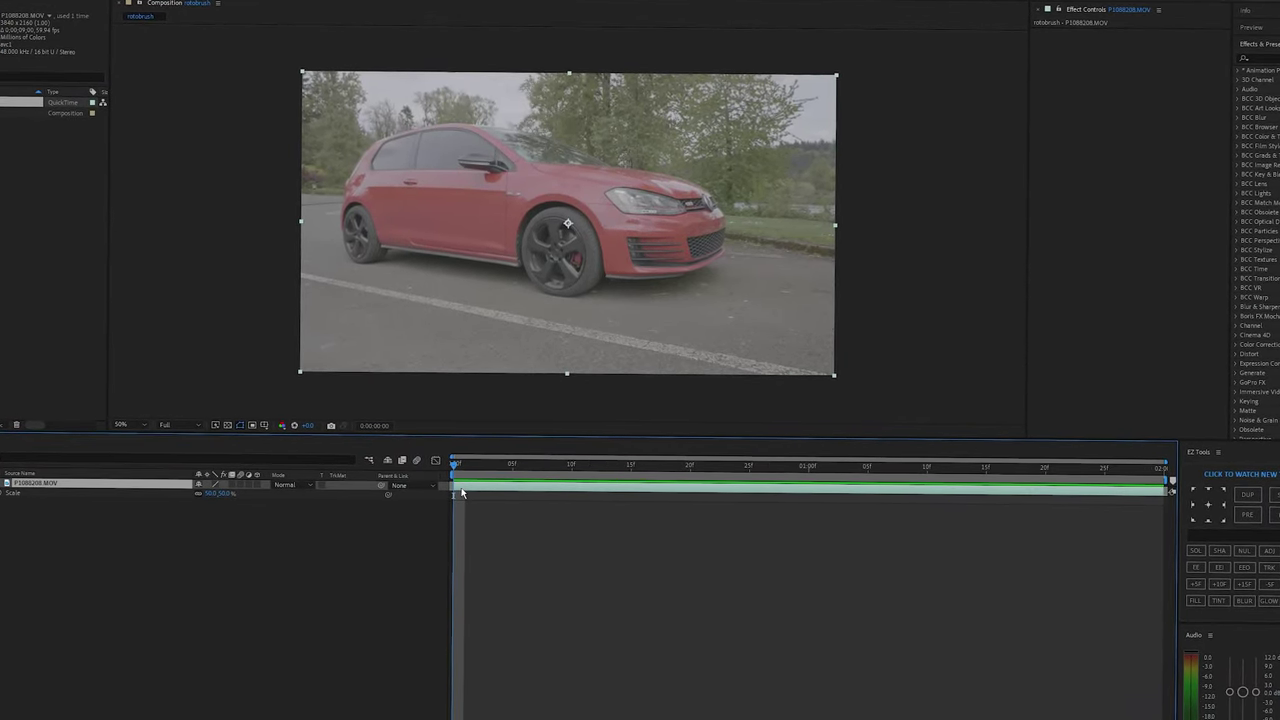
mouse_move(453, 465)
mouse_down()
mouse_move(489, 470)
mouse_move(442, 468)
mouse_up()
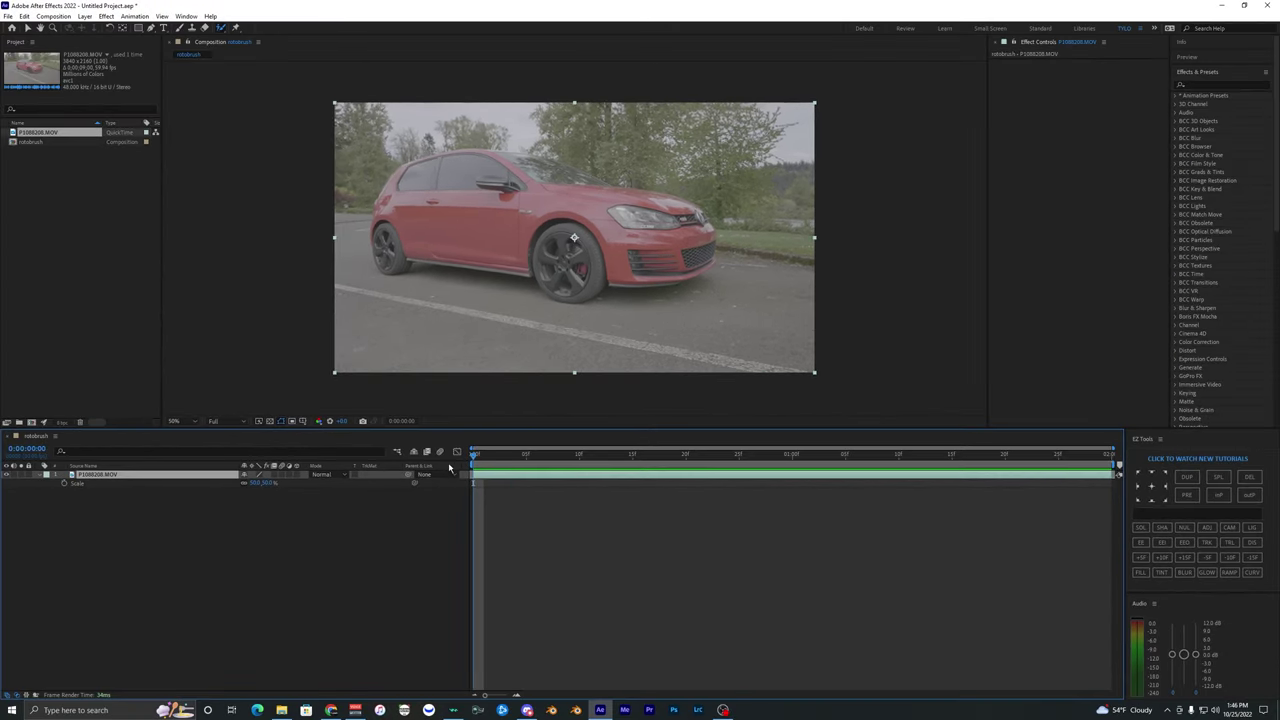
key(space)
key(space)
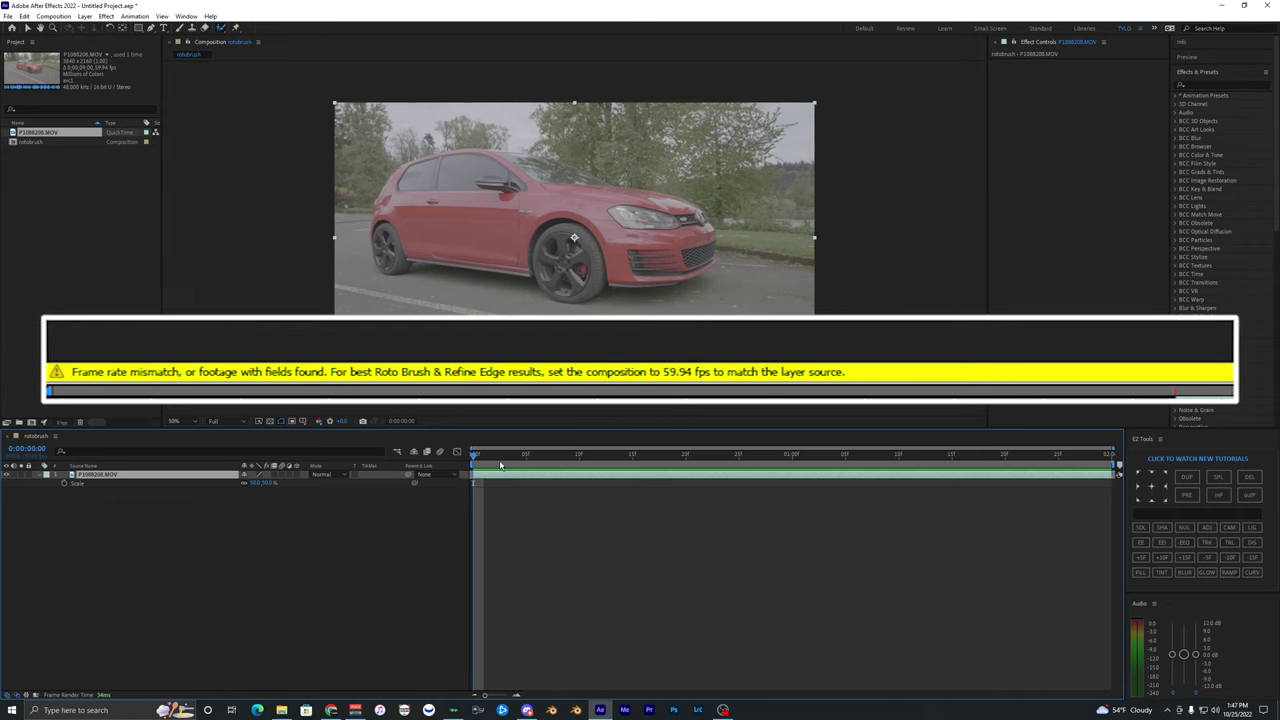
click(444, 492)
click(480, 474)
key(Page_Down)
drag(461, 459, 395, 461)
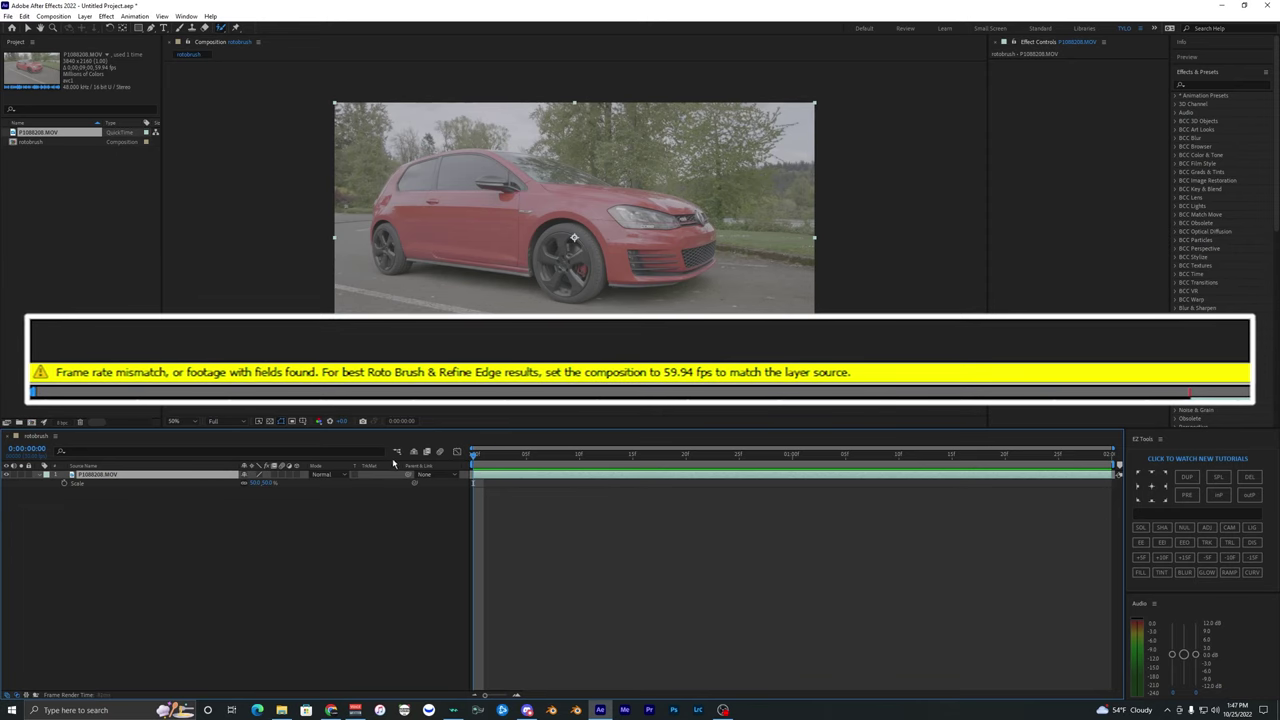
click(494, 489)
click(497, 475)
click(494, 488)
click(492, 475)
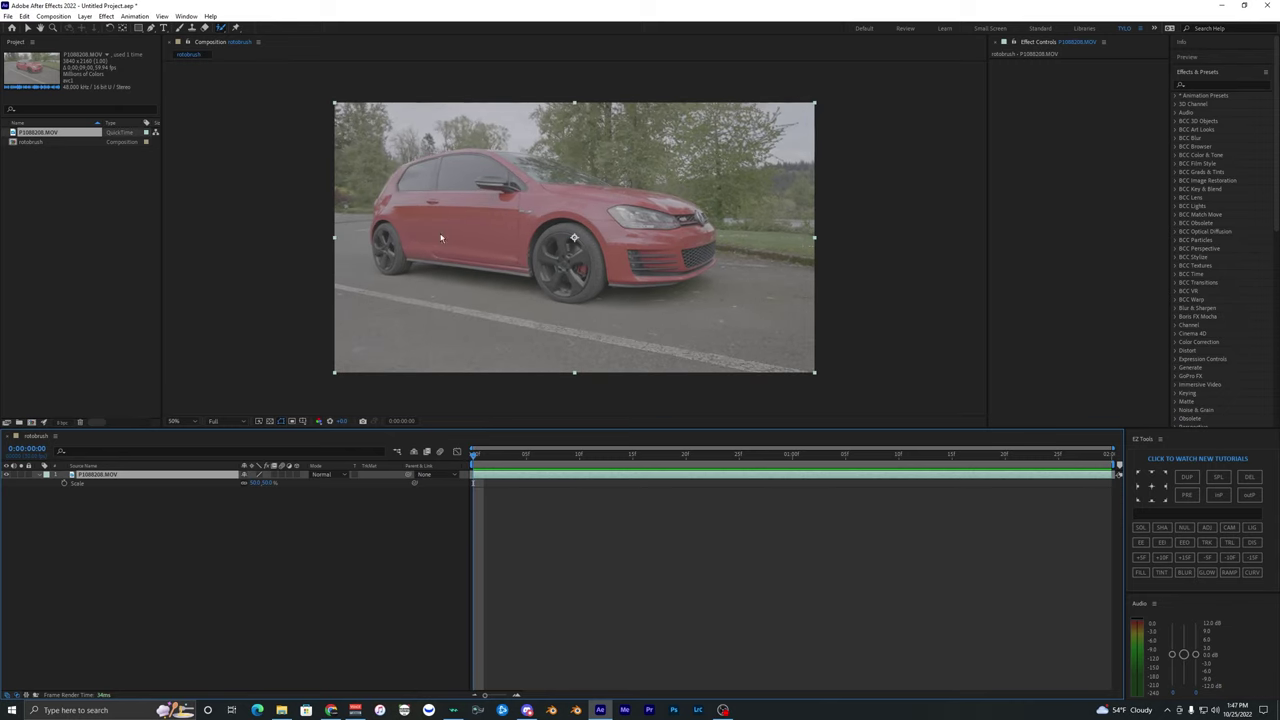
- Open the P1088208.MOV layer on its own and undo the Roto Brush & Refine Edge effect applied to it
double_click(514, 246)
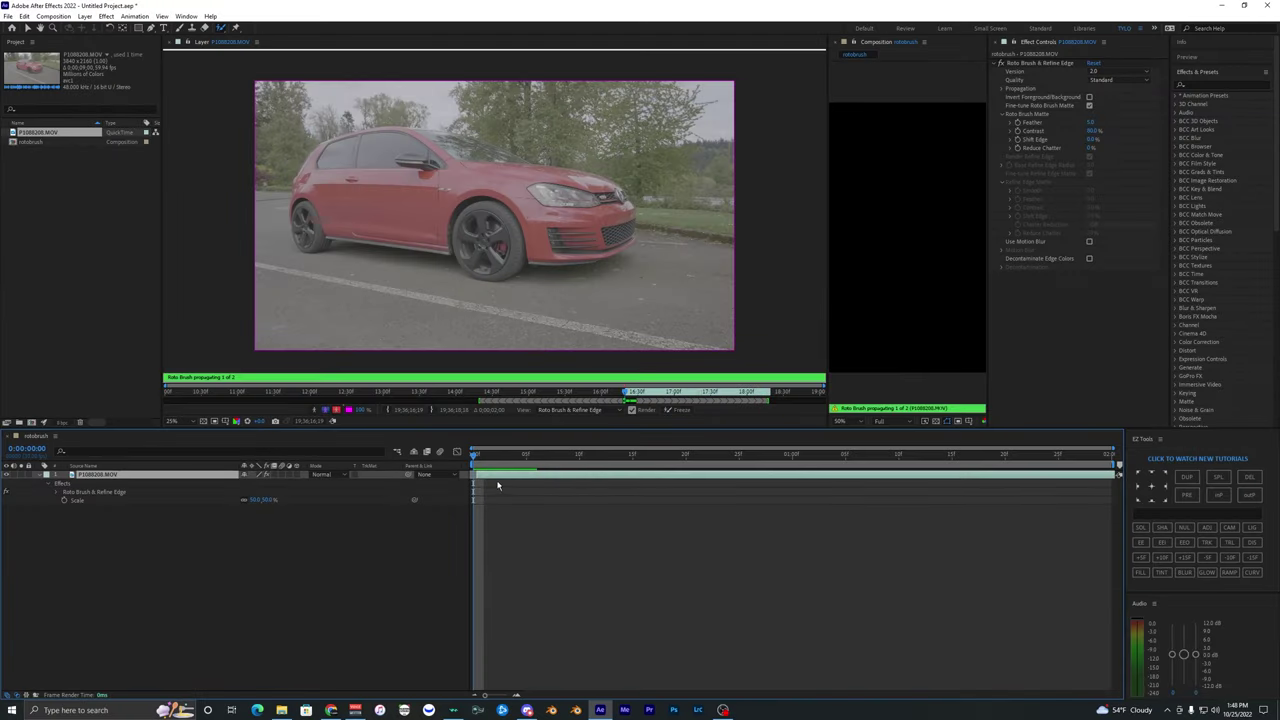
key(ctrl+z)
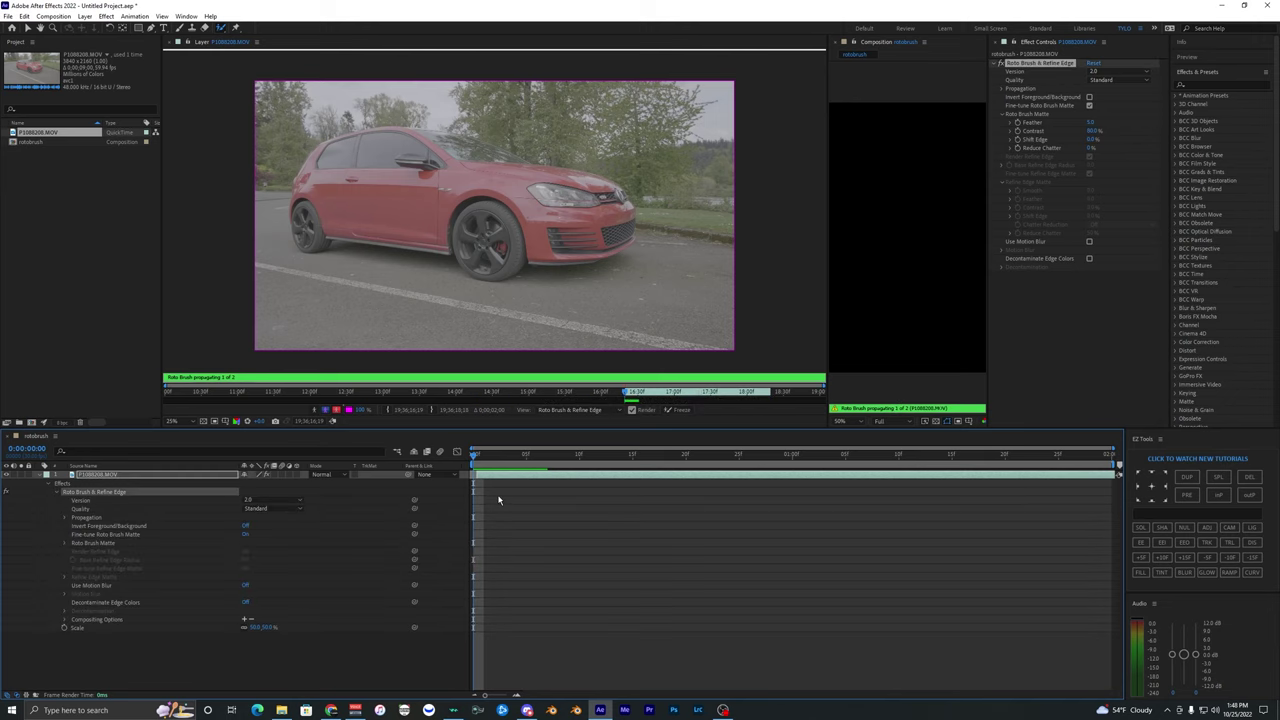
key(ctrl+z)
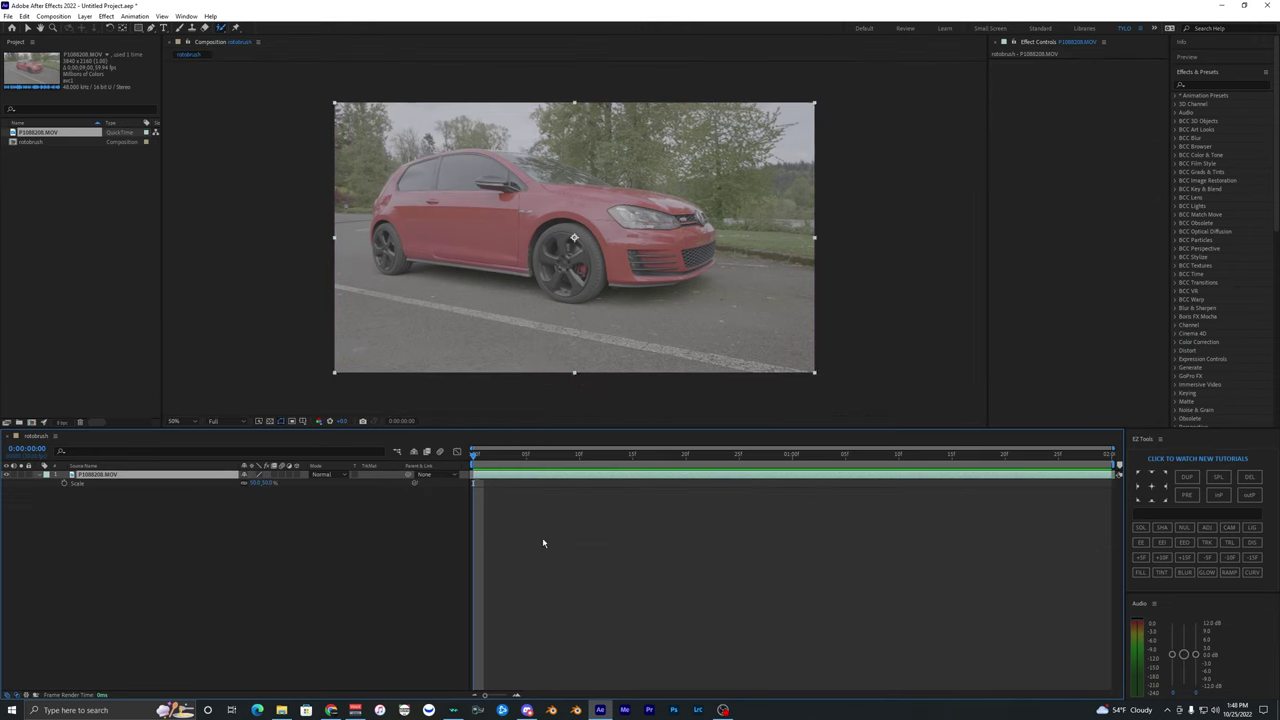
- Pre-compose the P1088208.MOV layer as NEW FOOTAGE, moving all attributes into the new composition
click(542, 537)
click(487, 476)
key(space)
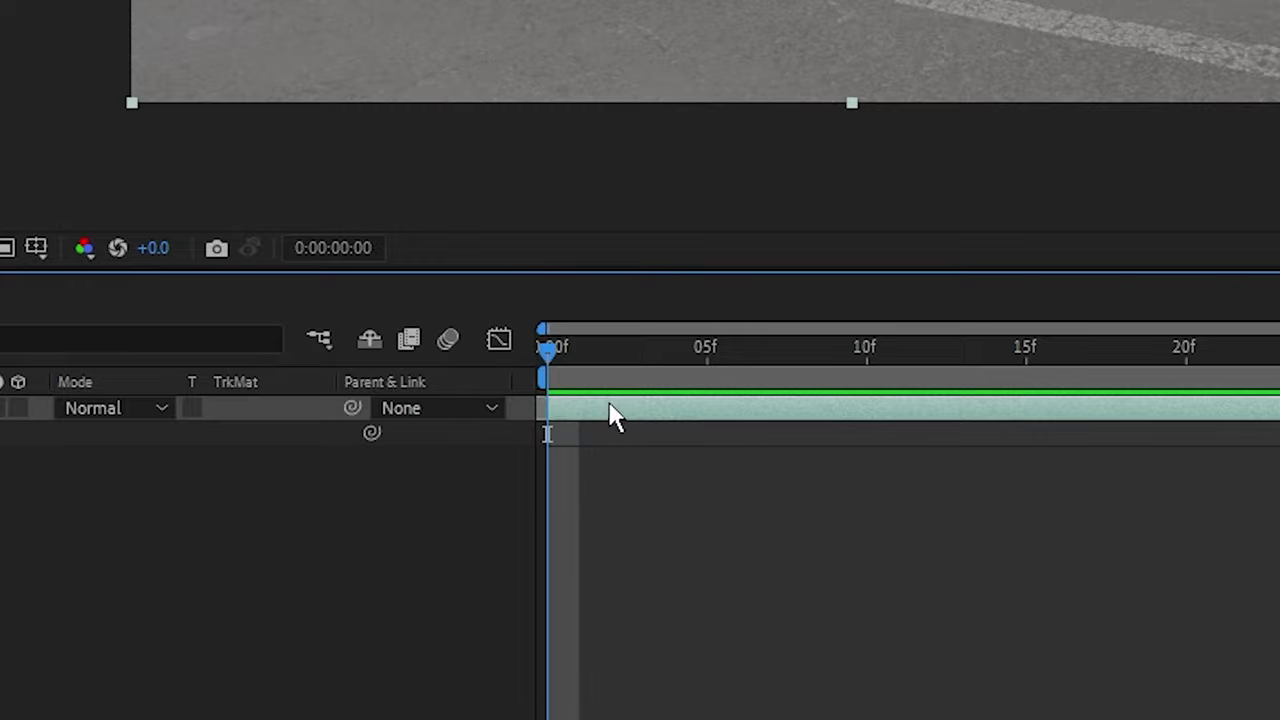
right_click(496, 474)
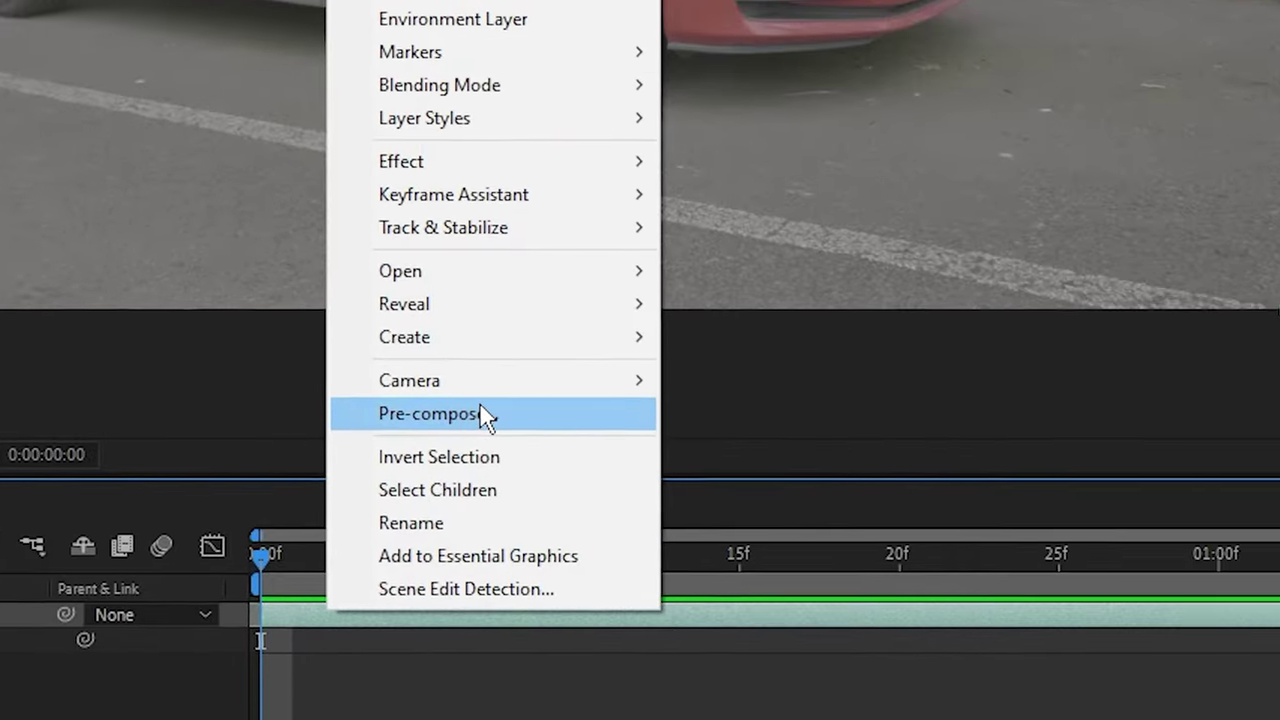
click(765, 207)
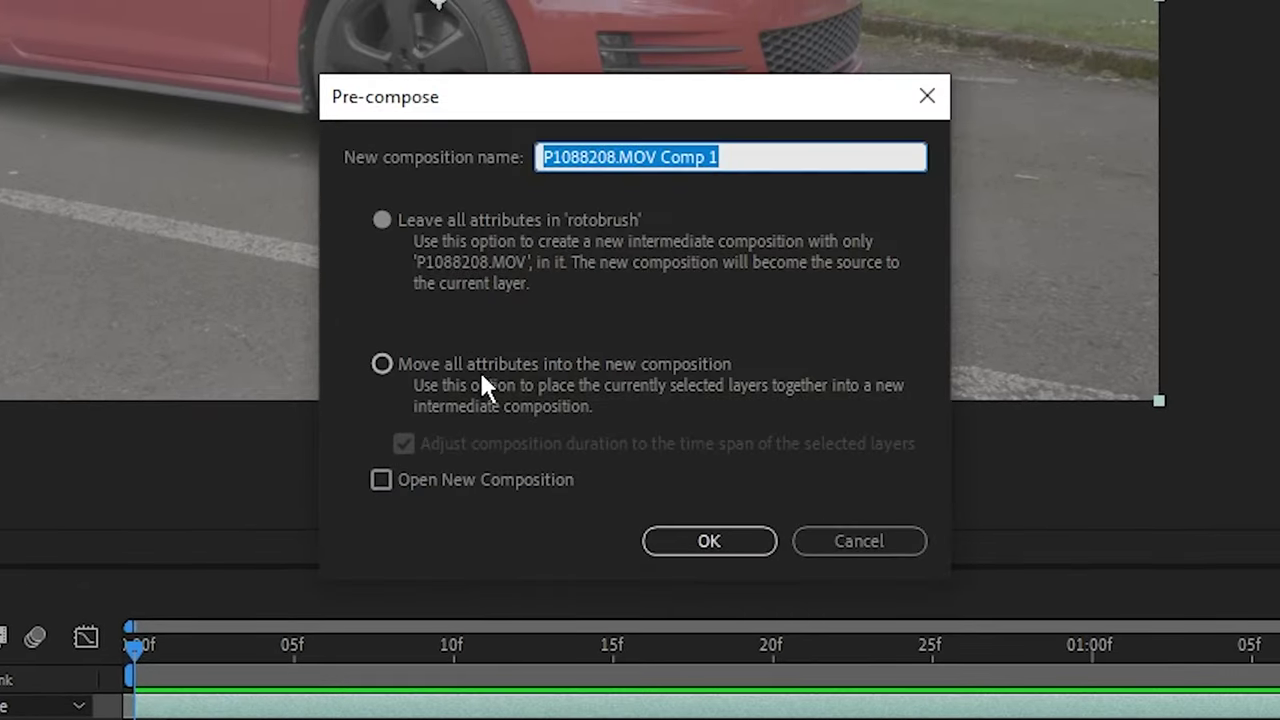
click(440, 359)
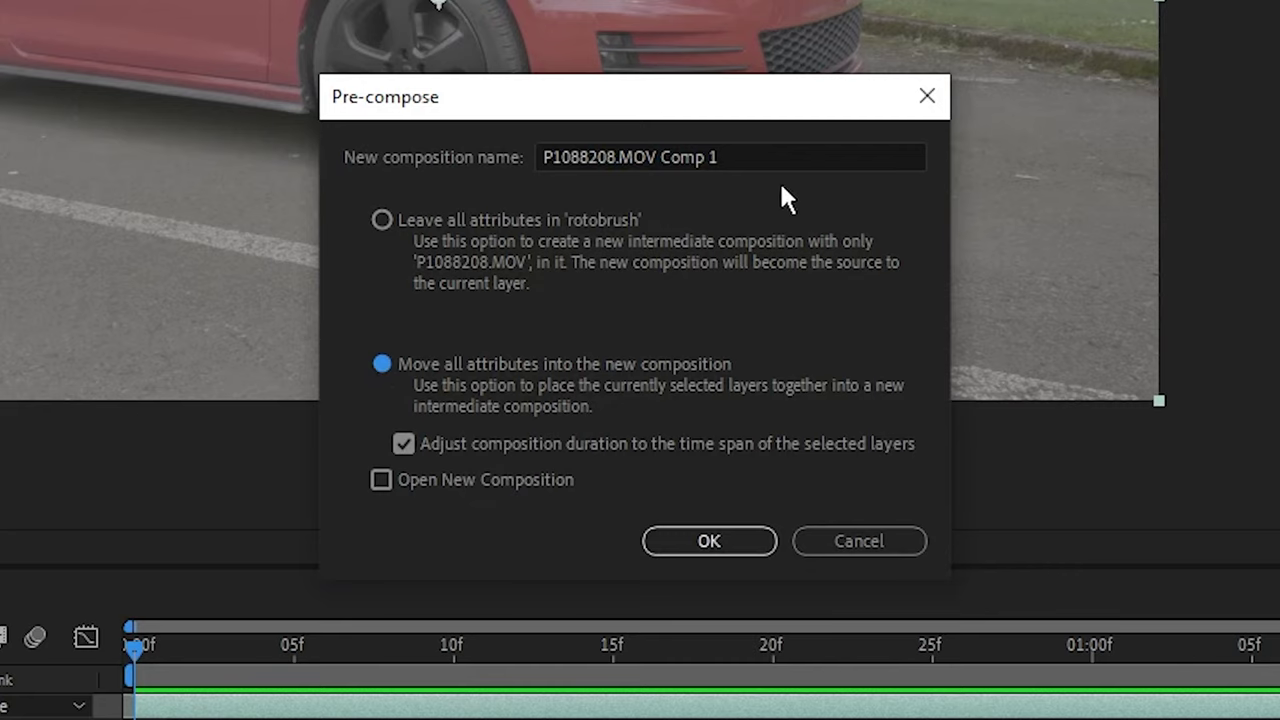
drag(764, 159, 306, 162)
text(NEW FOOTAGE)
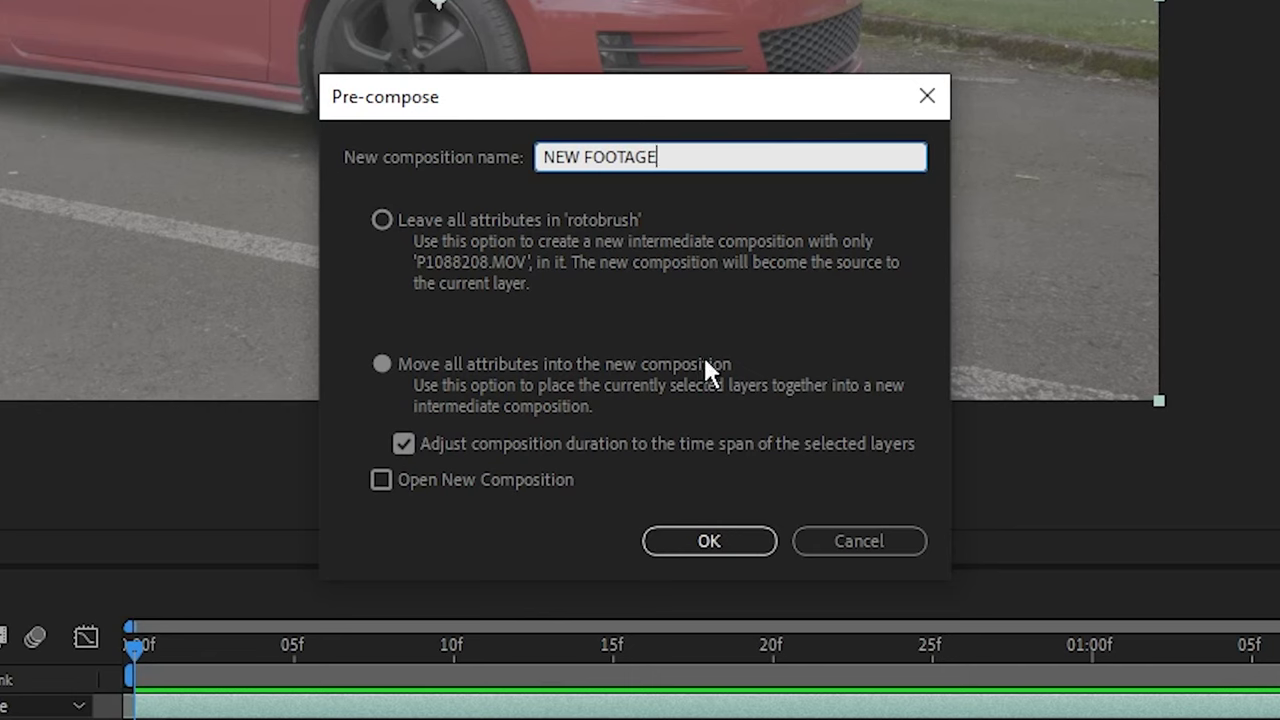
click(712, 539)
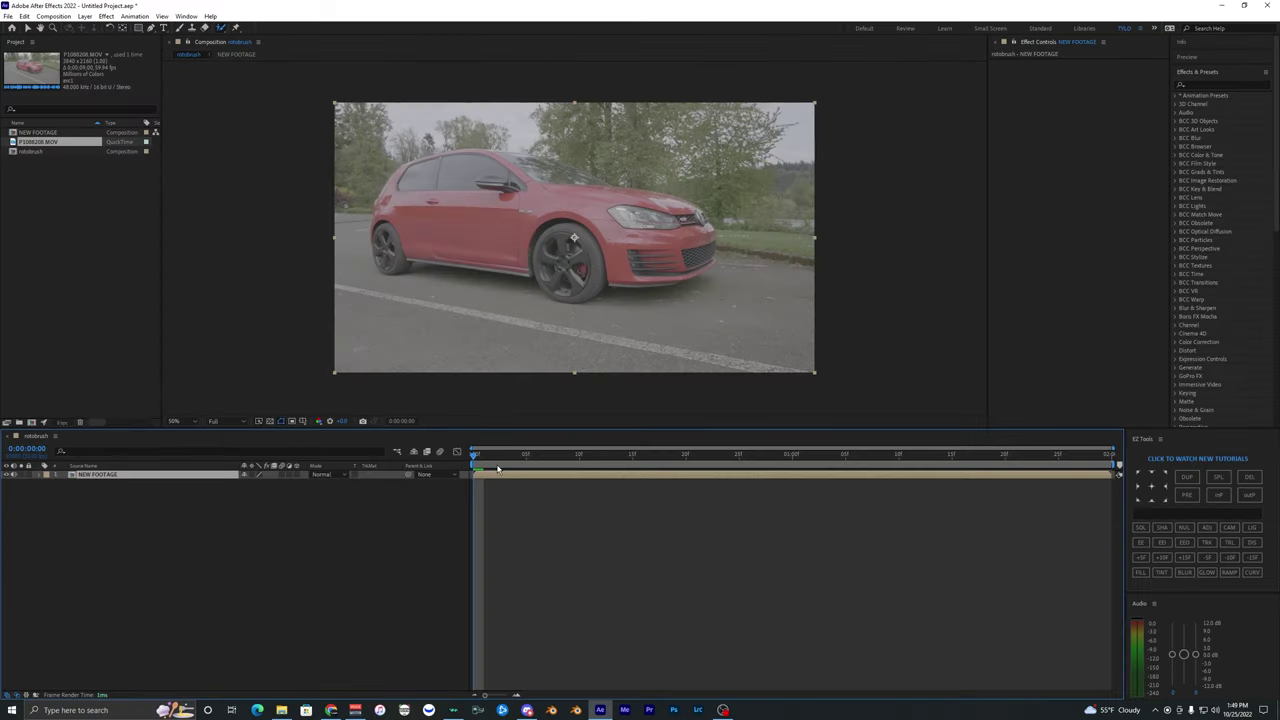
- Open the NEW FOOTAGE layer on its own and paint Roto Brush strokes over the car's front wheel, fender and headlight
mouse_move(476, 456)
mouse_down()
mouse_move(526, 460)
mouse_move(473, 462)
mouse_up()
click(488, 488)
click(498, 475)
double_click(455, 214)
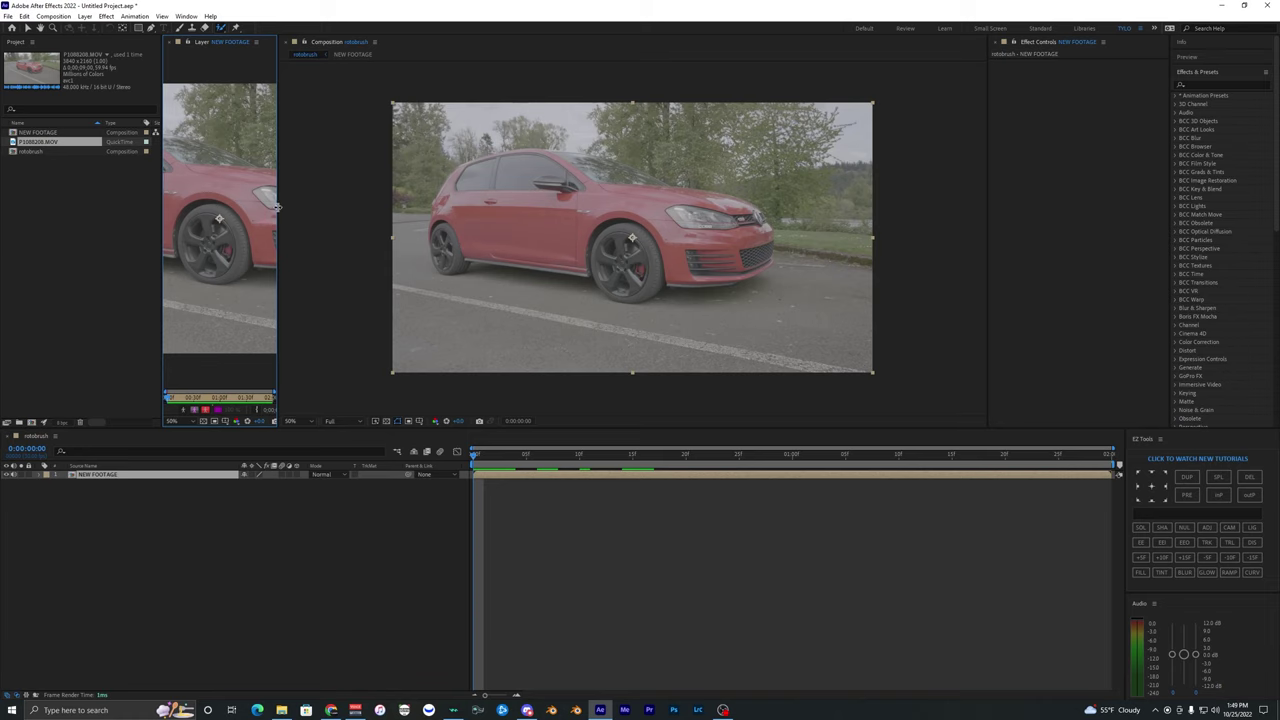
drag(279, 209, 769, 222)
drag(450, 213, 511, 226)
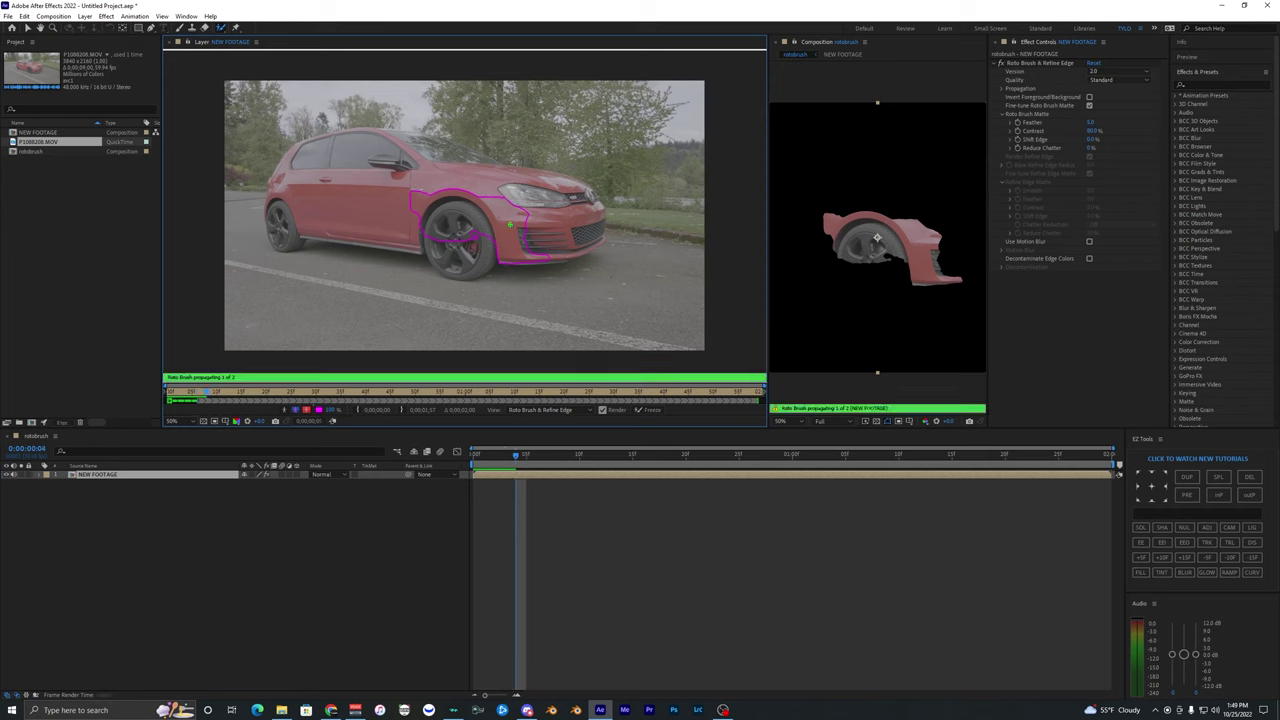
mouse_move(524, 210)
mouse_down()
mouse_move(573, 218)
mouse_move(522, 234)
mouse_up()
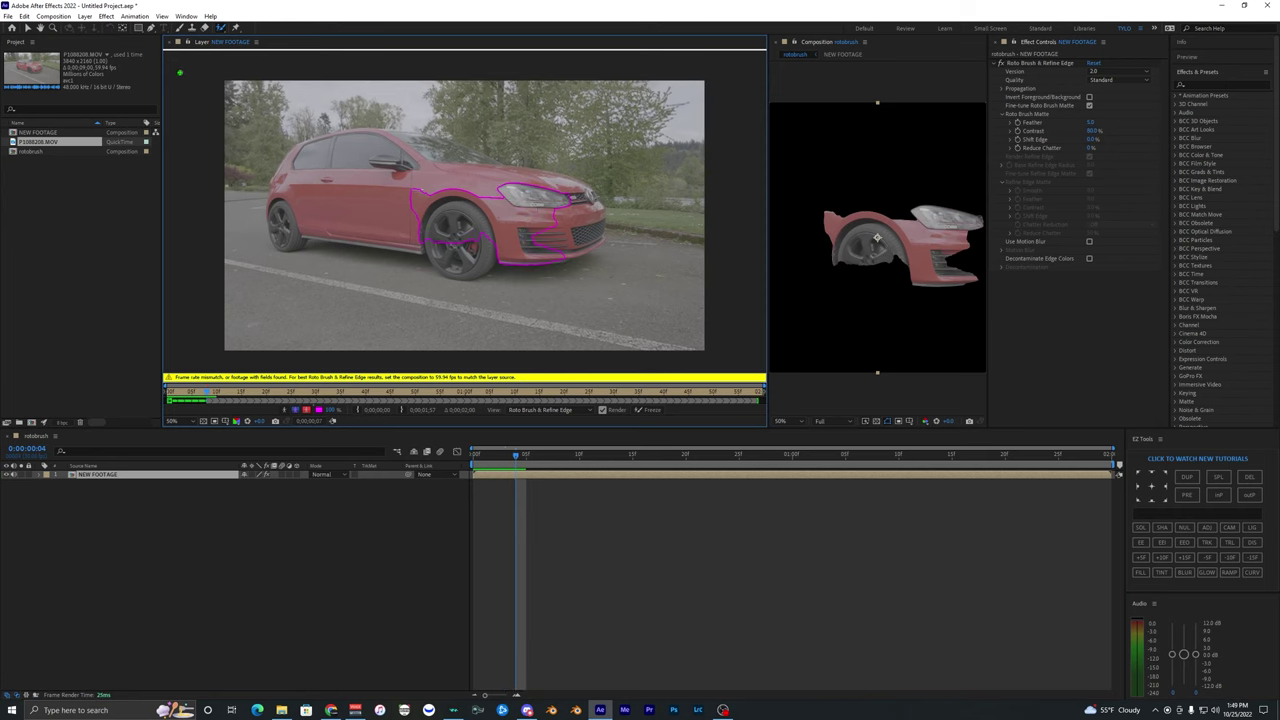
- Delete the Roto Brush & Refine Edge effect from the NEW FOOTAGE layer and return to the first frame
click(174, 43)
click(1036, 63)
key(Delete)
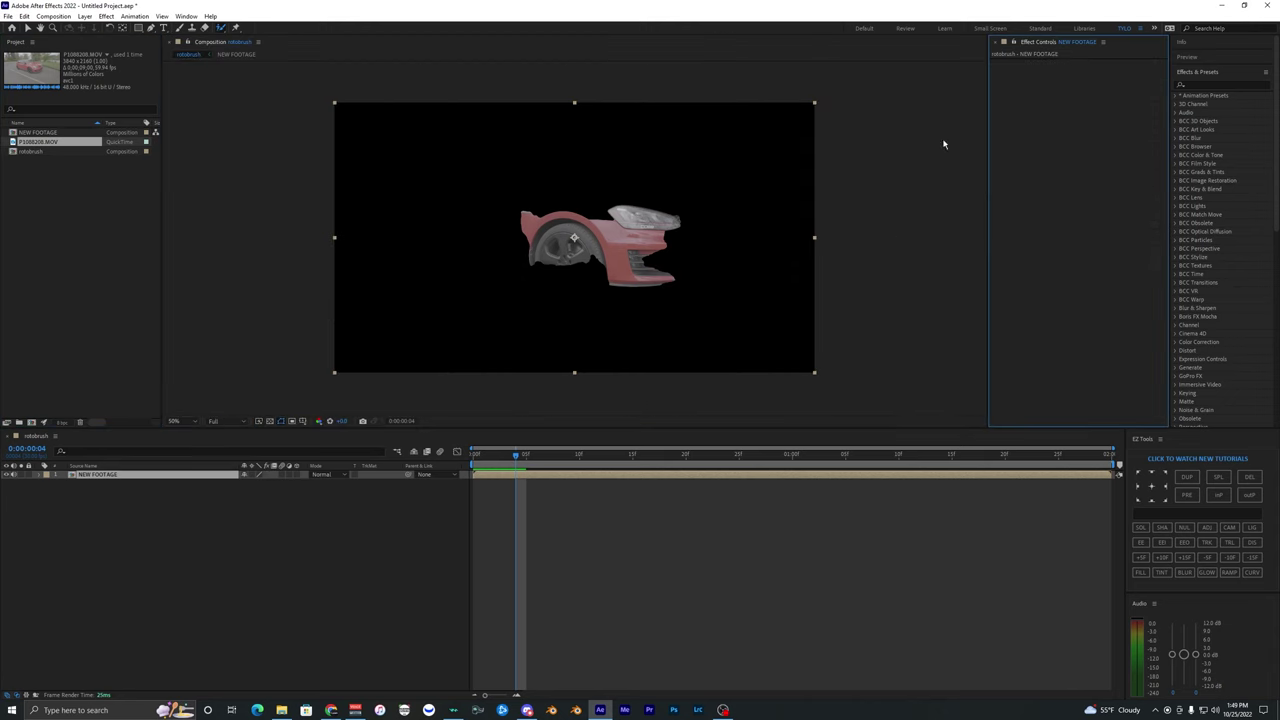
click(553, 483)
drag(492, 456, 450, 460)
click(113, 478)
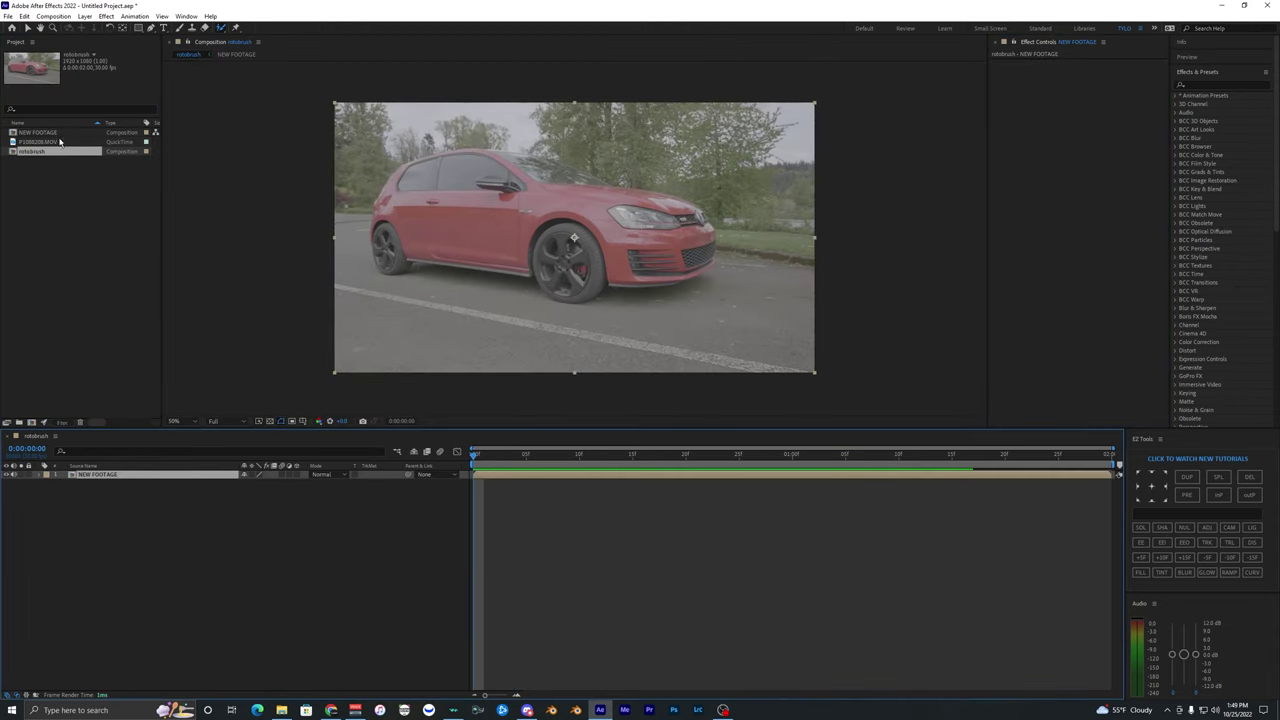
- Check the frame rate and its available options in the composition settings of NEW FOOTAGE
click(40, 133)
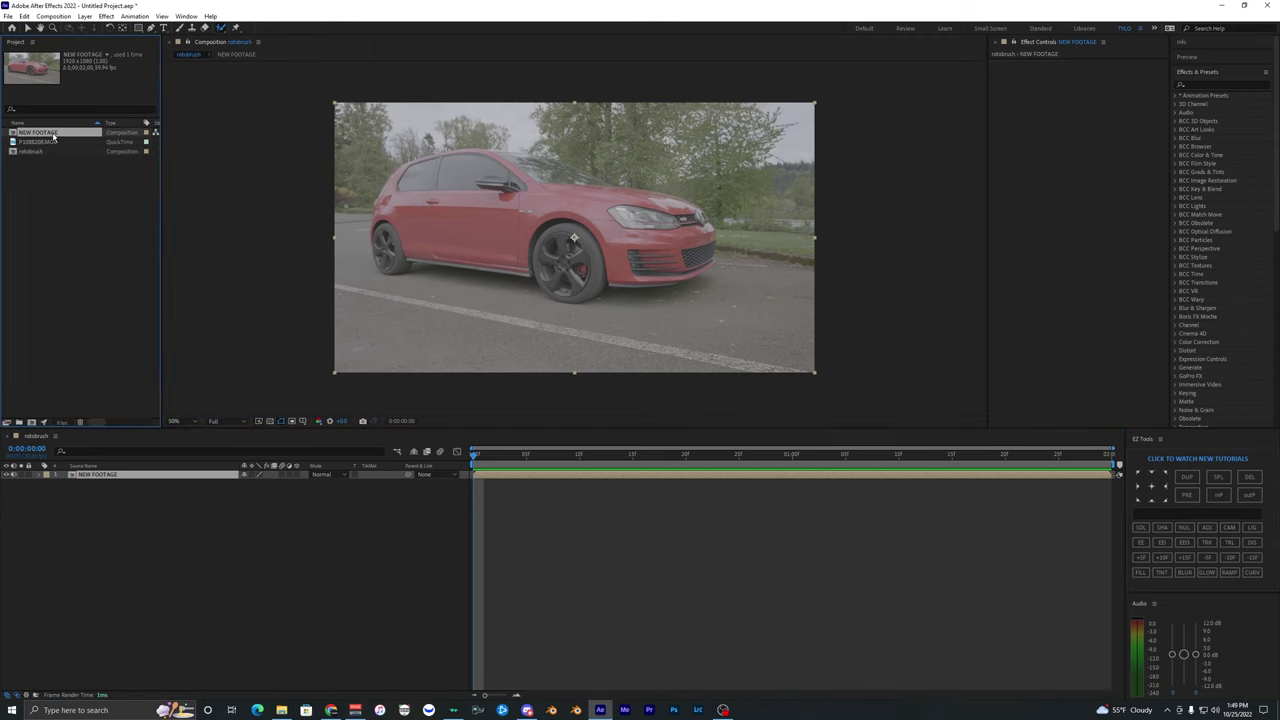
right_click(45, 133)
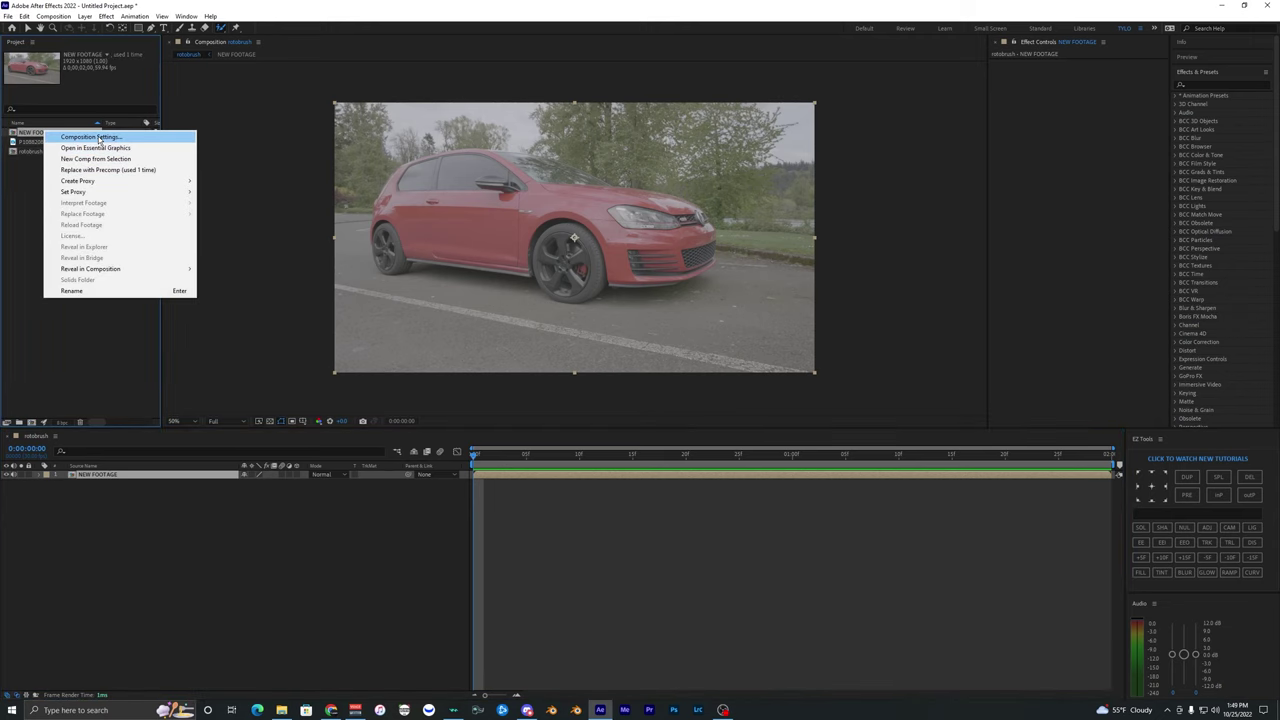
click(98, 137)
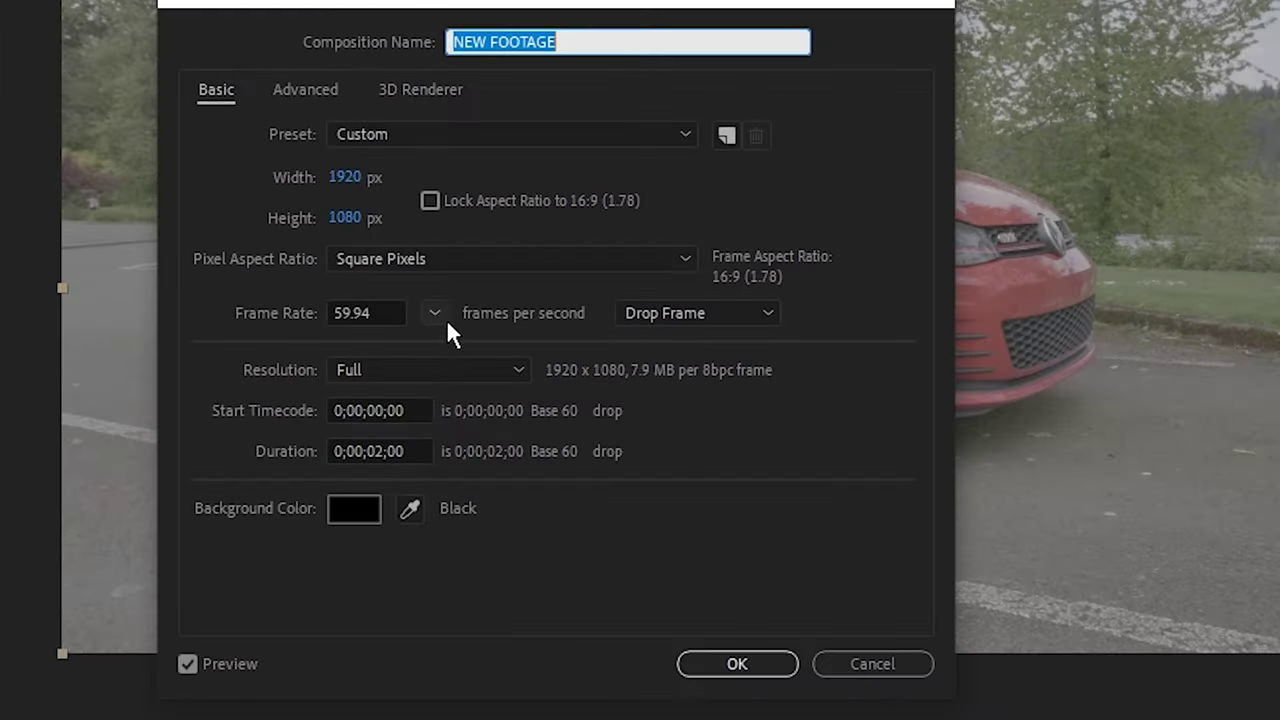
click(434, 314)
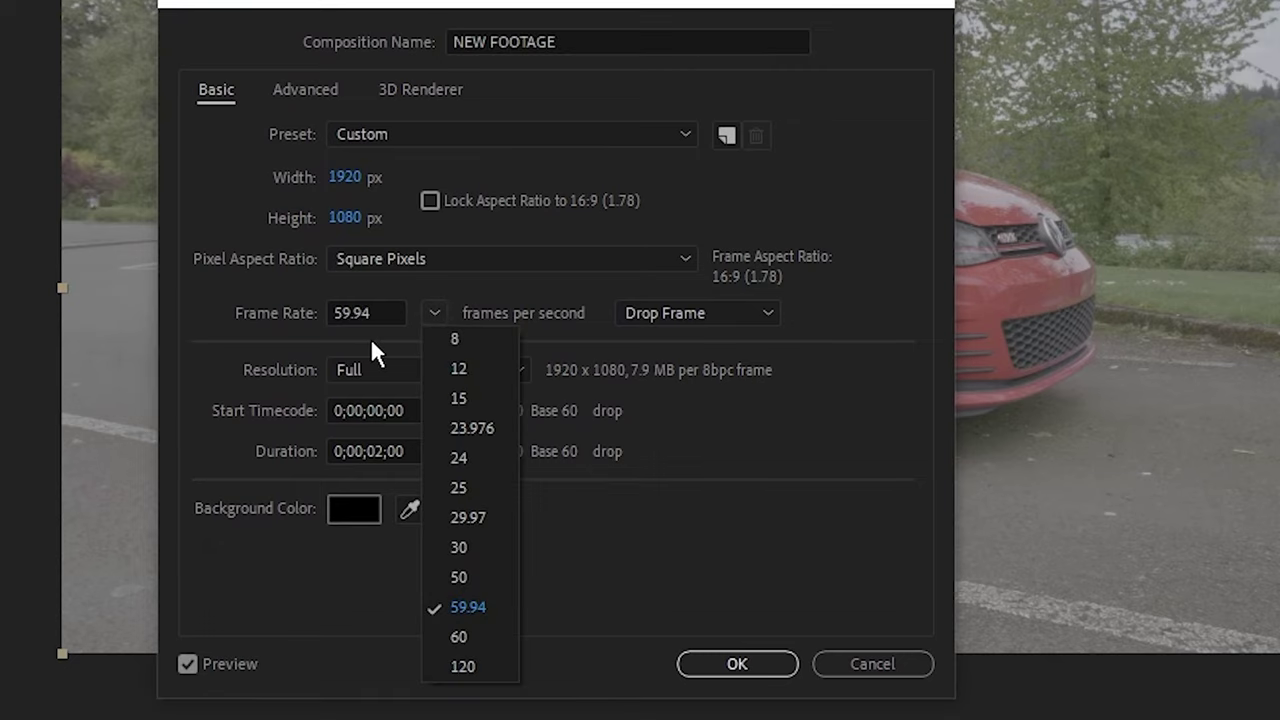
click(432, 316)
click(434, 313)
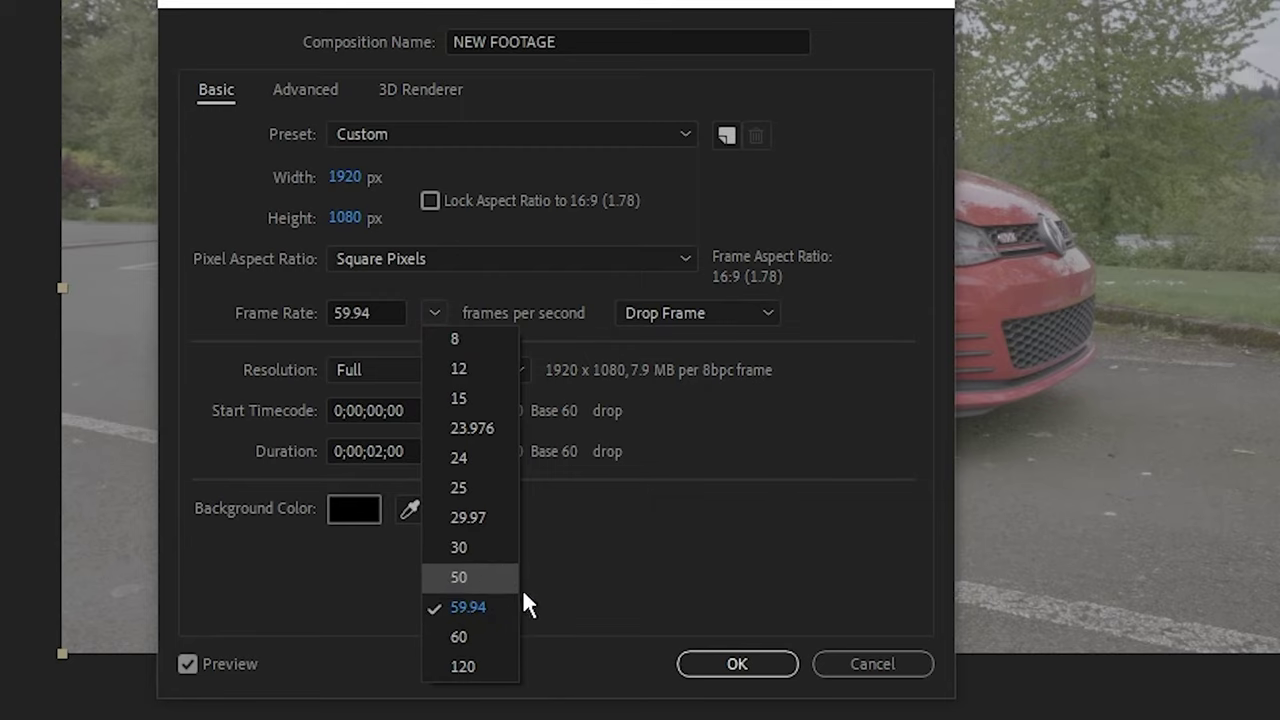
click(200, 373)
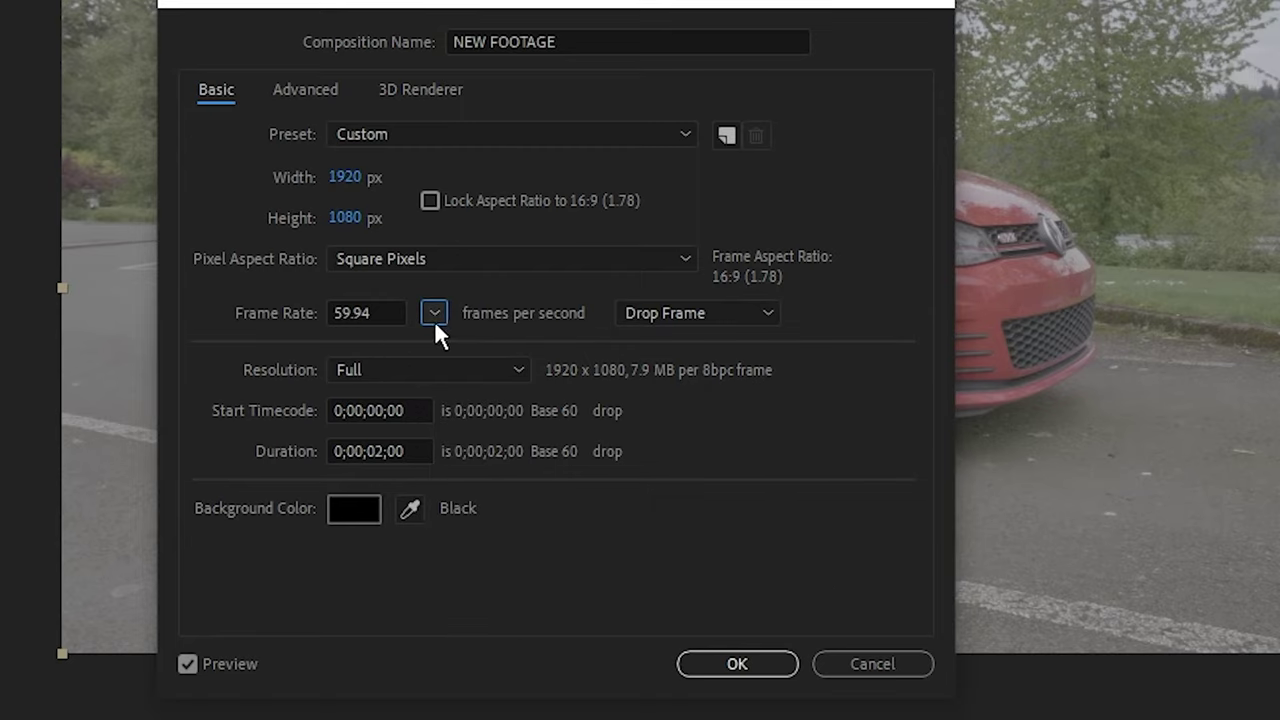
click(765, 668)
click(51, 217)
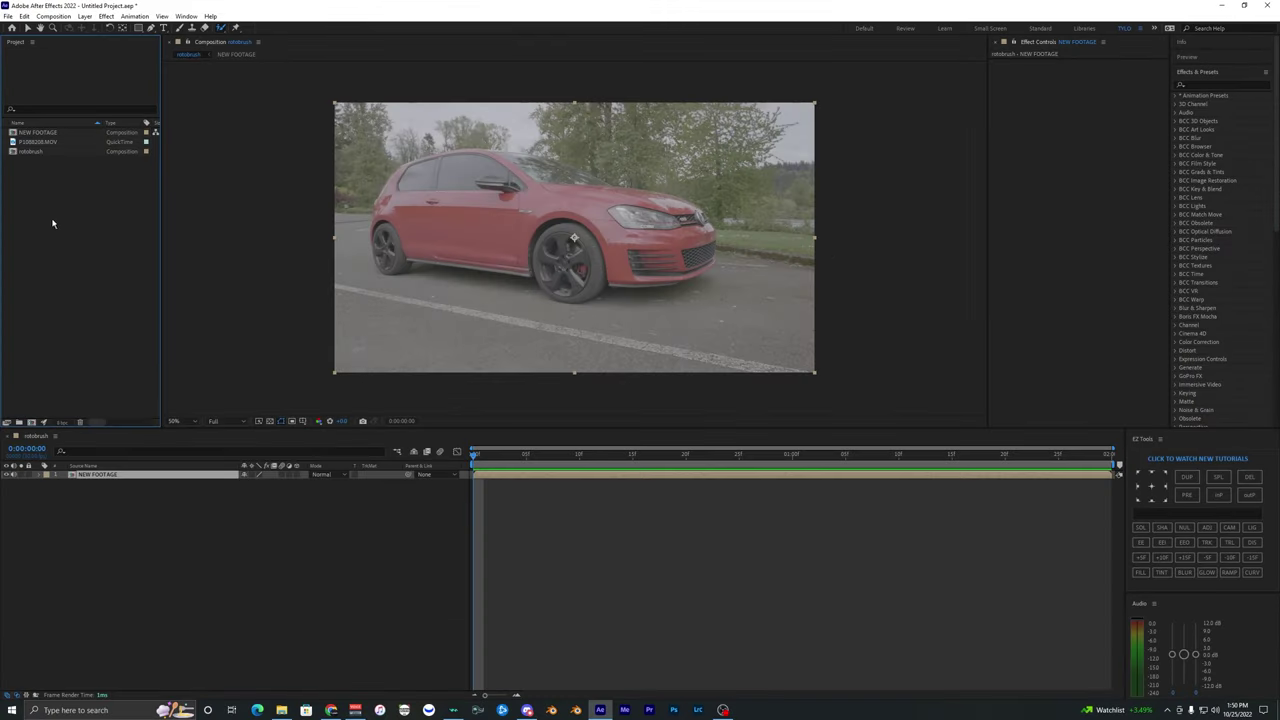
- Check the frame rate in the composition settings of the main rotobrush composition for comparison
click(38, 151)
right_click(38, 151)
click(55, 155)
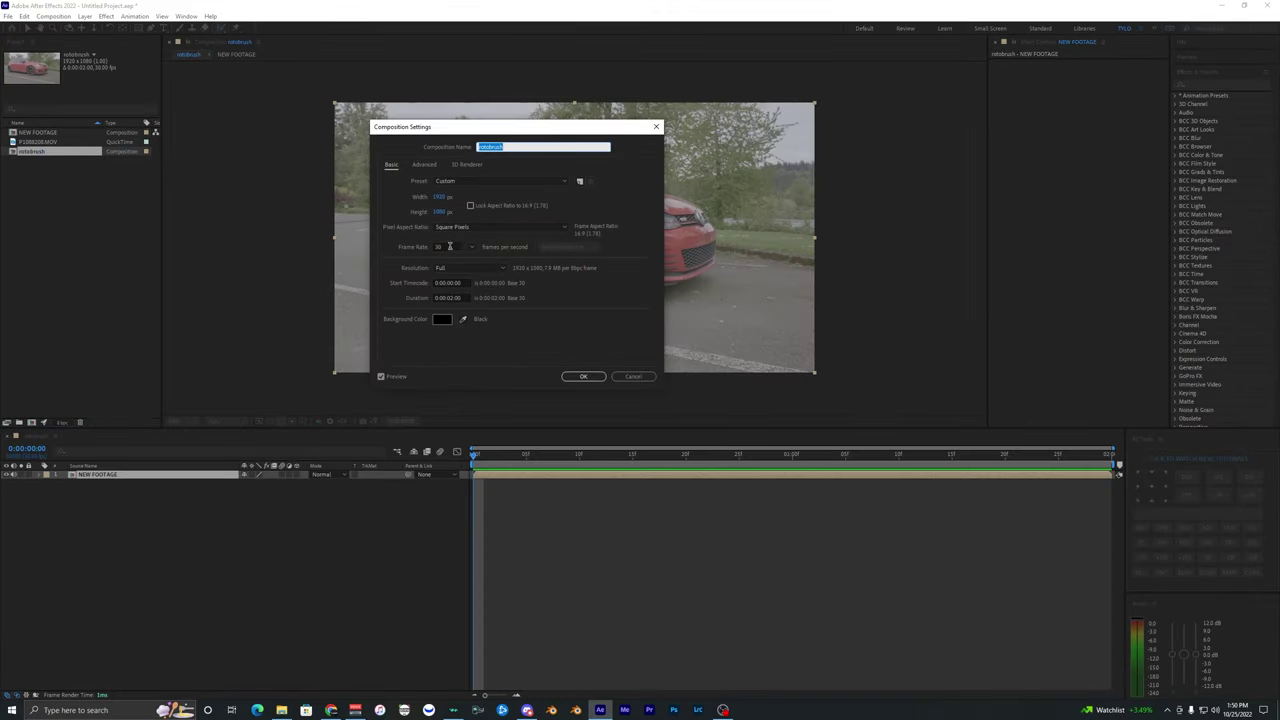
click(627, 377)
click(103, 189)
click(40, 151)
click(49, 170)
click(40, 151)
click(53, 176)
click(40, 152)
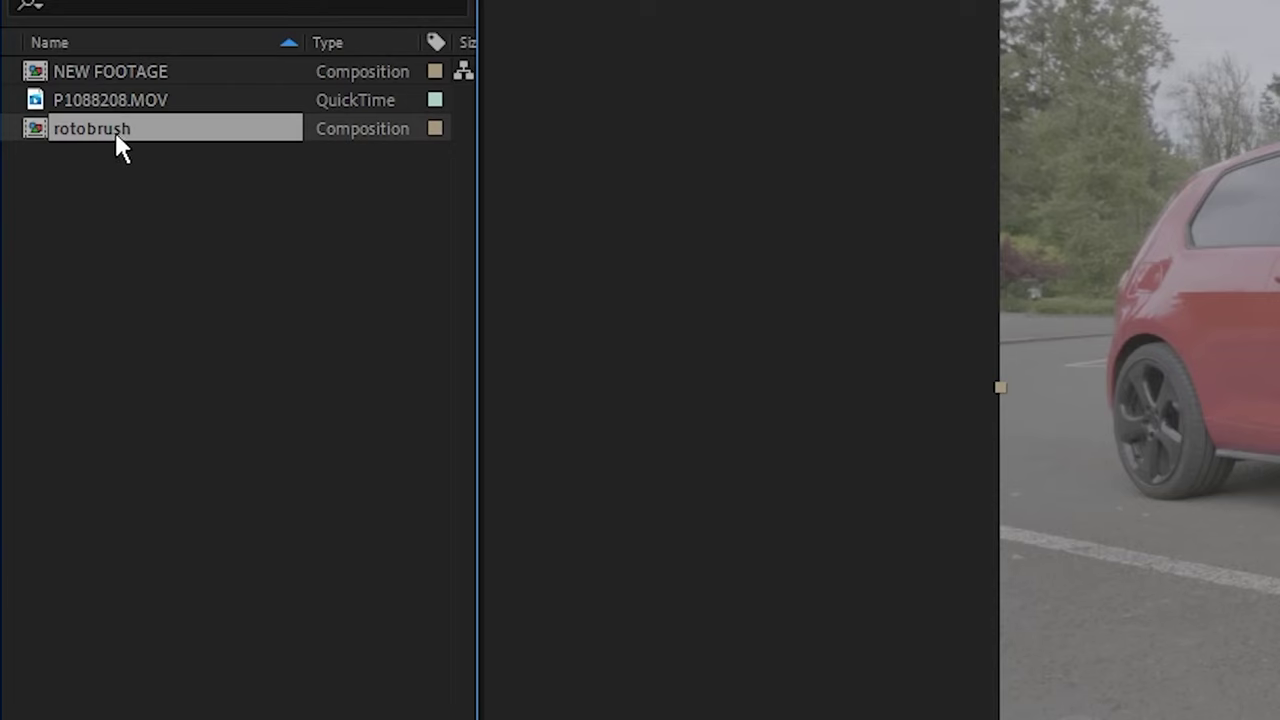
right_click(40, 149)
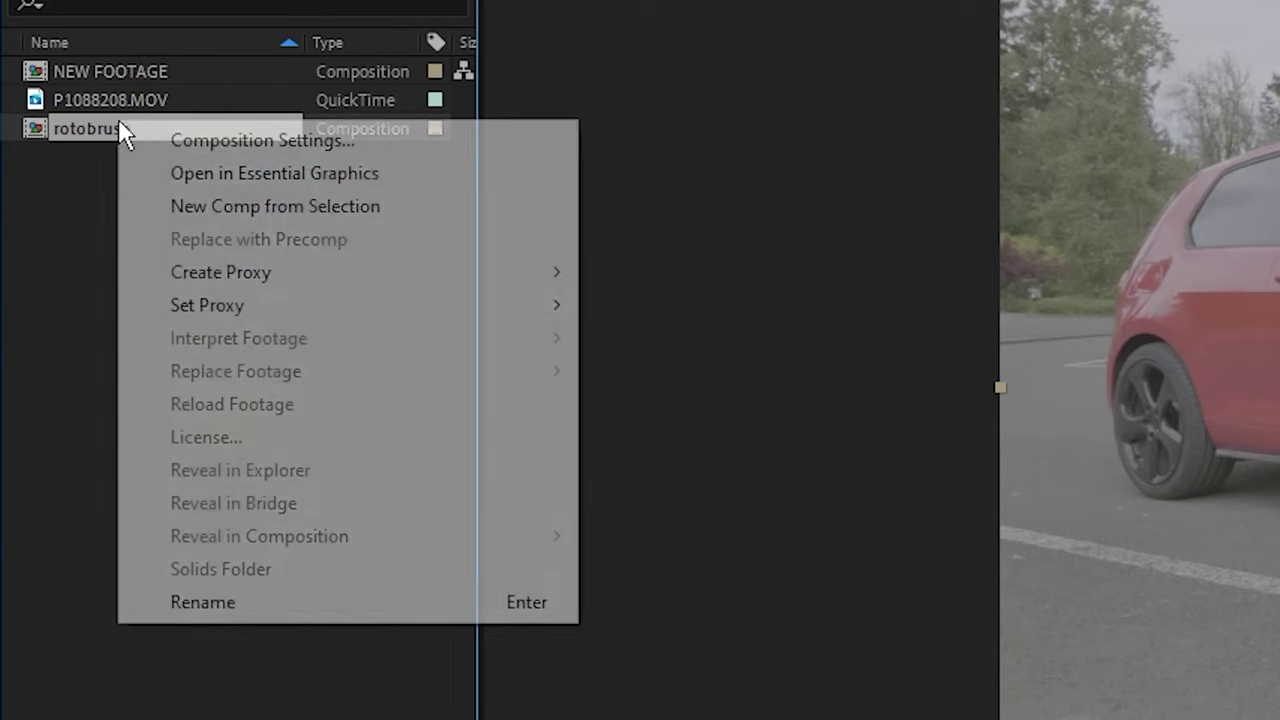
click(229, 142)
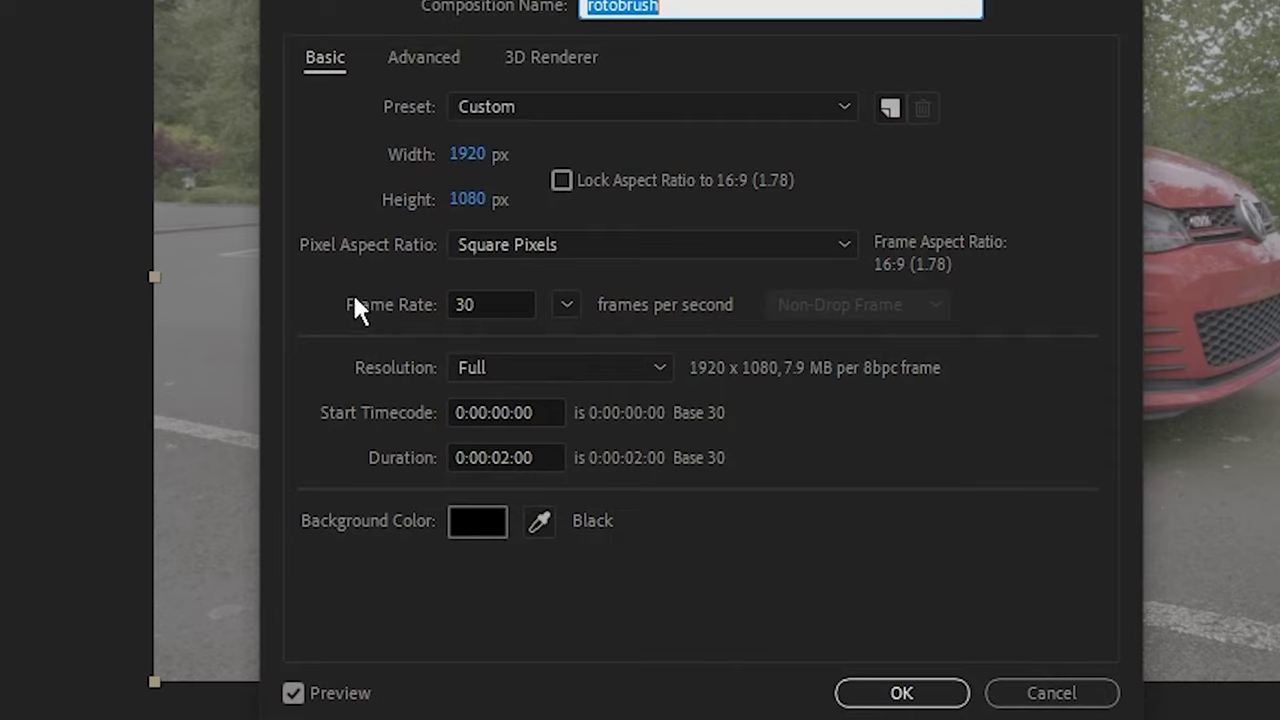
click(355, 296)
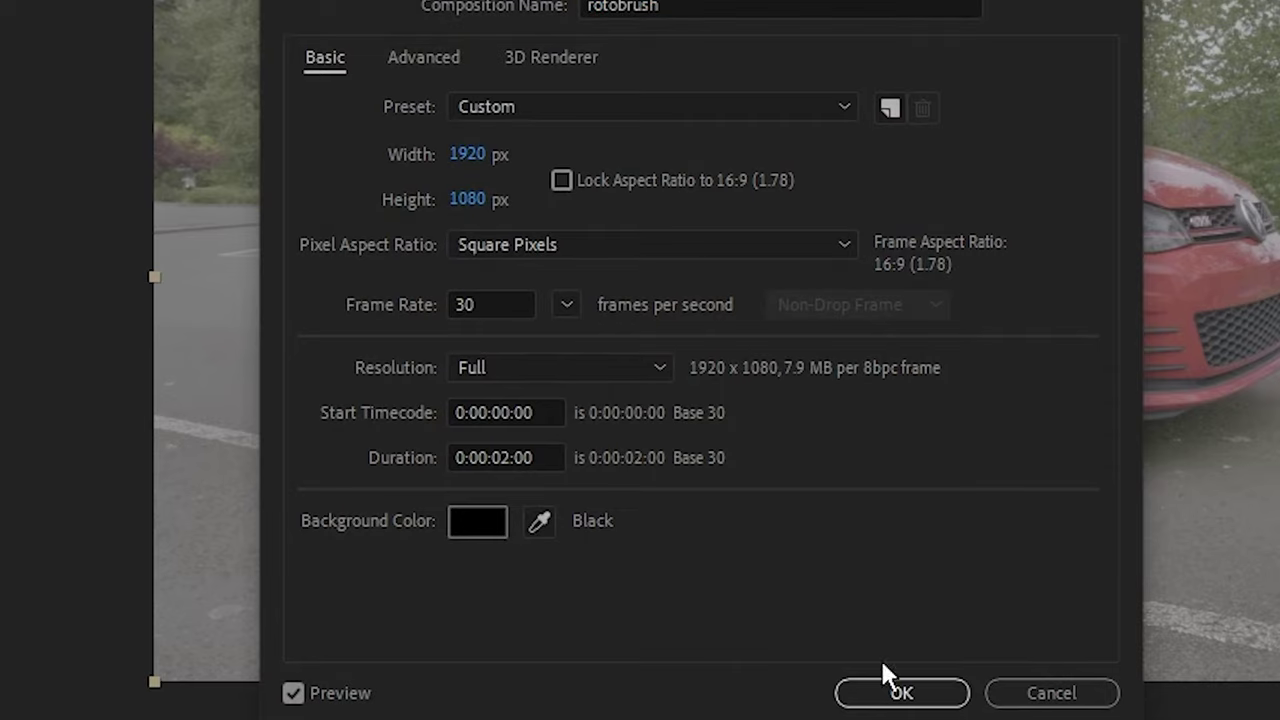
click(902, 693)
- Set the frame rate of the NEW FOOTAGE composition to 30 frames per second
right_click(121, 192)
click(272, 206)
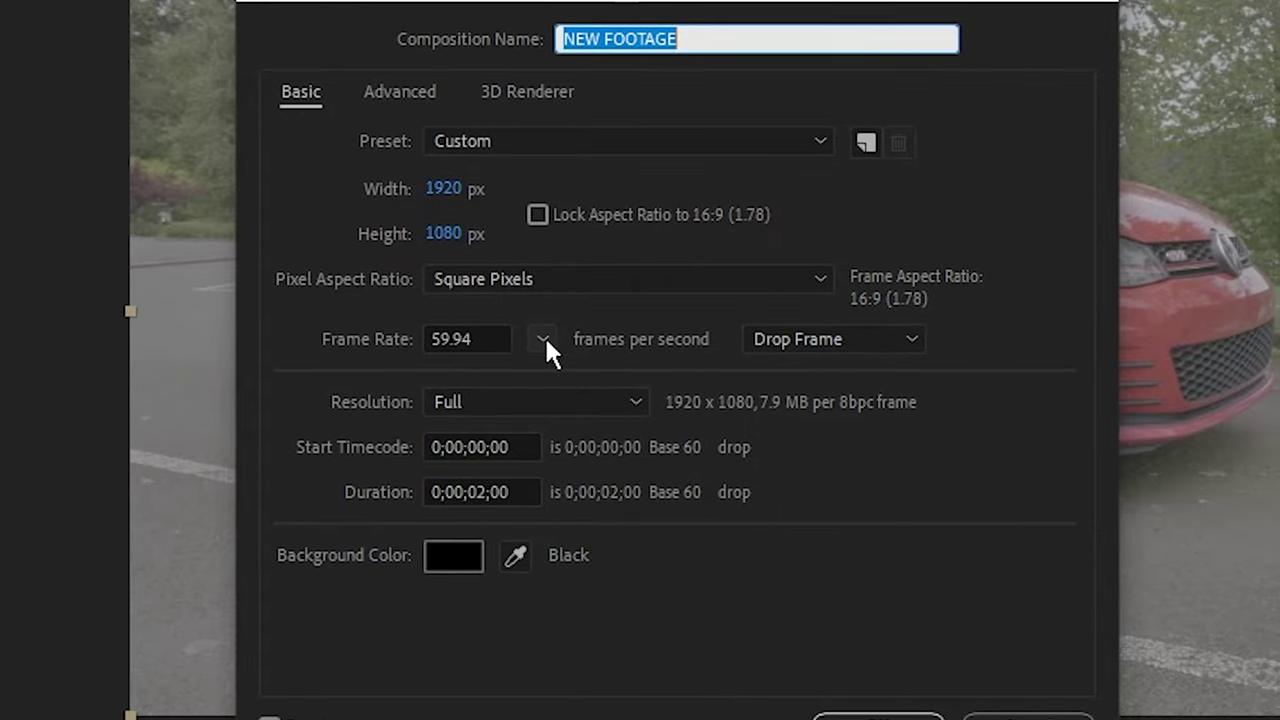
click(586, 348)
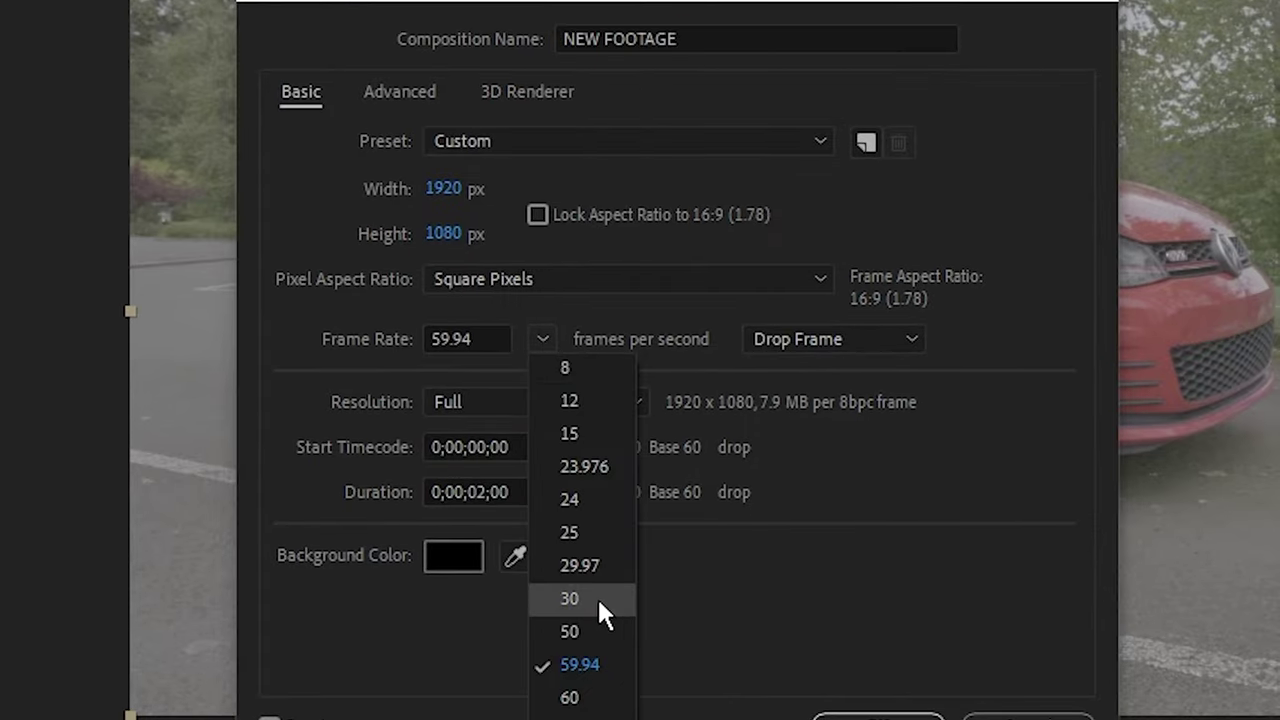
click(597, 598)
key(Return)
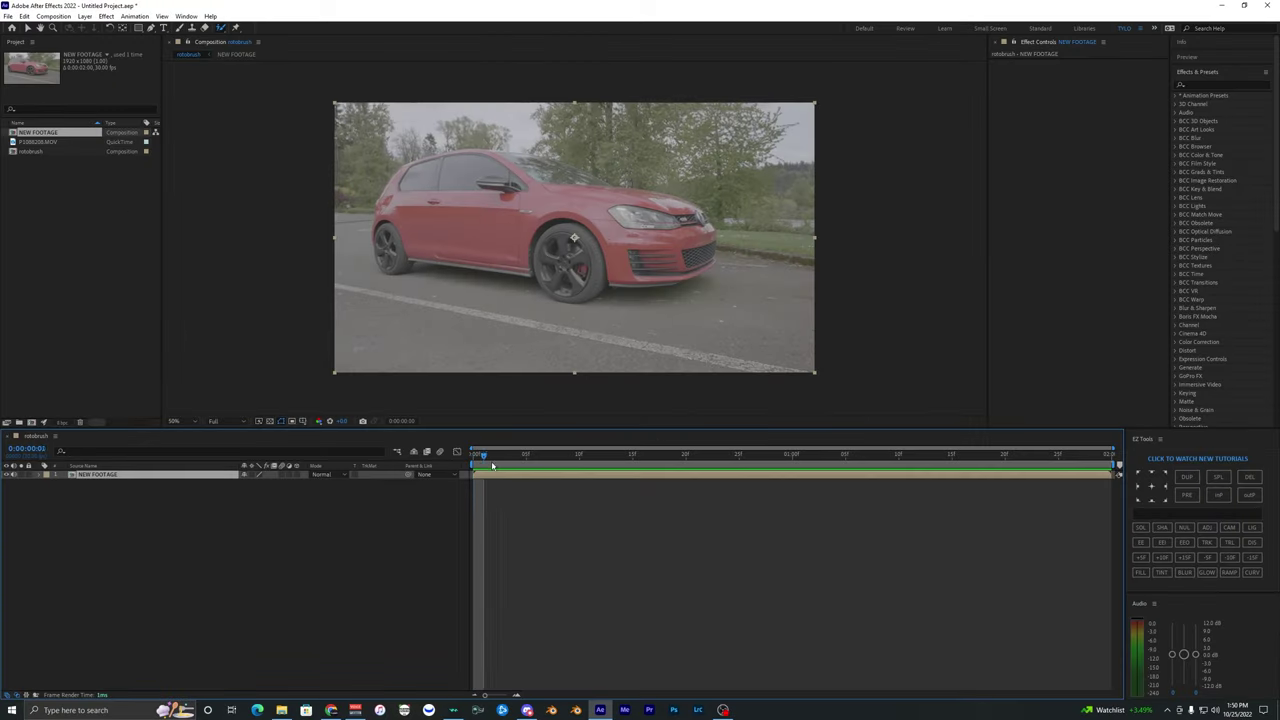
- Return to the start of the rotobrush composition and preview its playback
drag(492, 465, 410, 470)
key(space)
key(space)
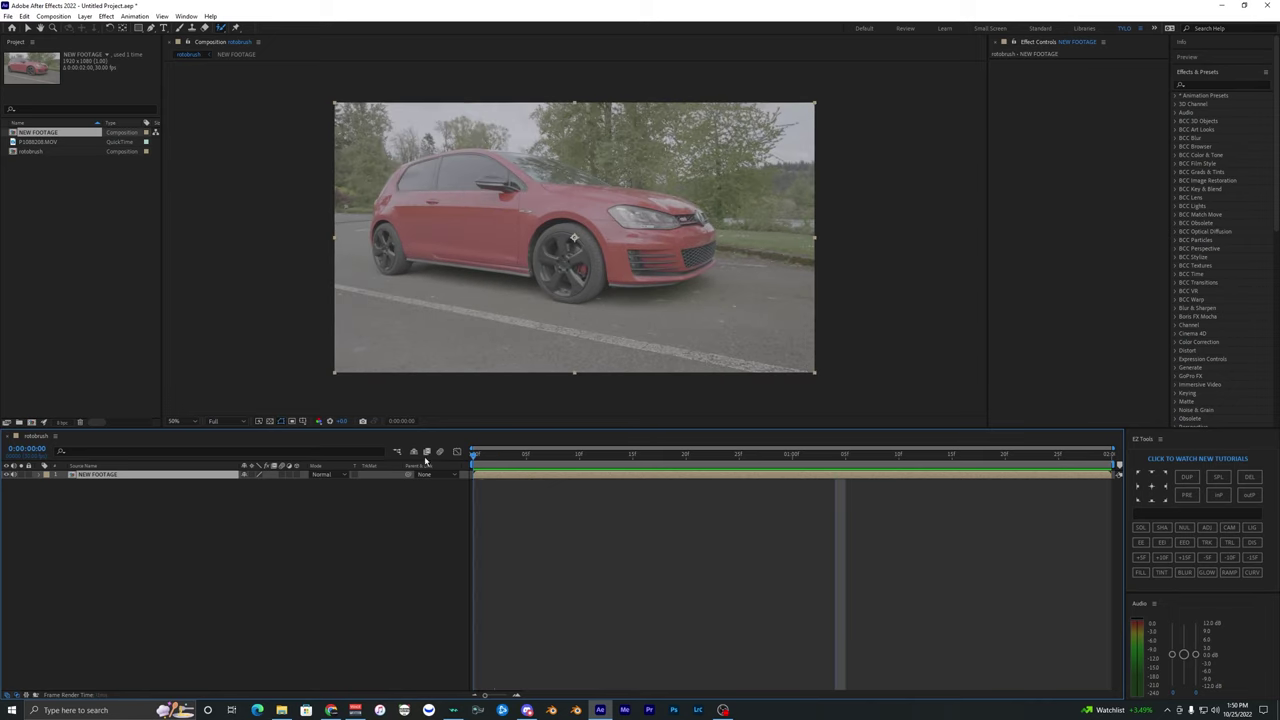
- Play back the NEW FOOTAGE layer once more in the rotobrush composition to check its motion
click(452, 488)
click(496, 476)
key(space)
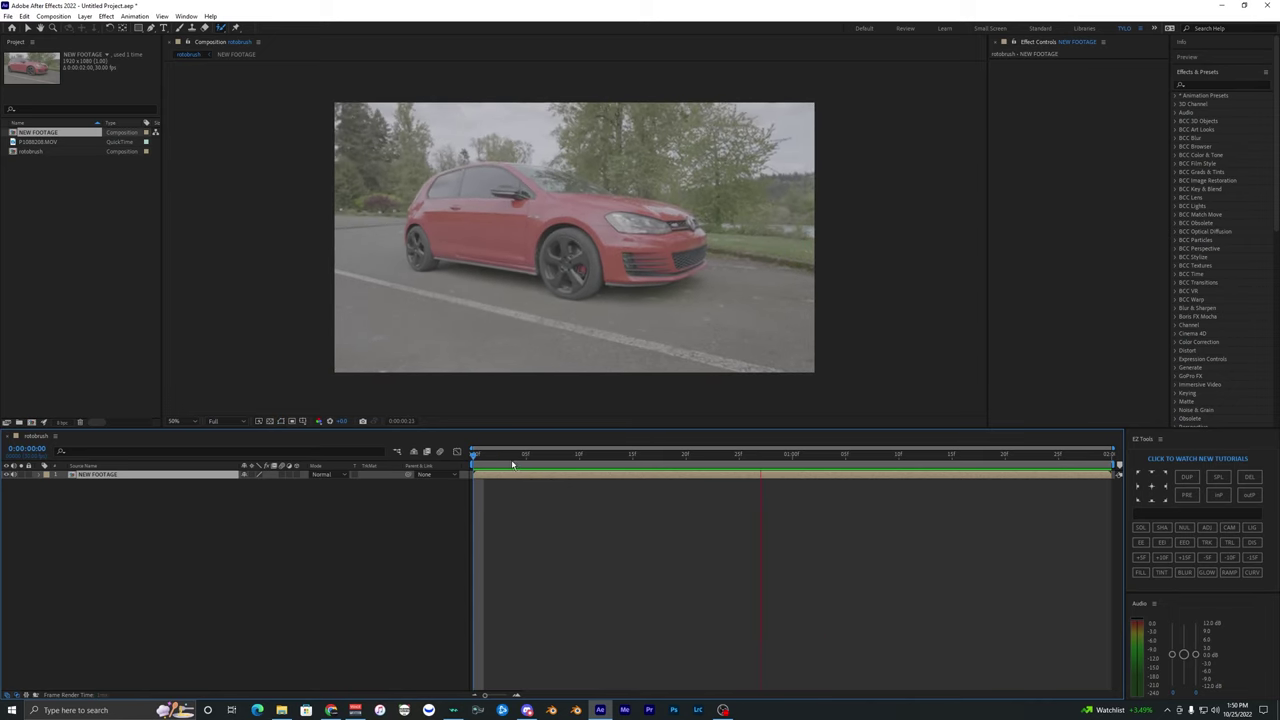
key(space)
- Select the car with Roto Brush in the NEW FOOTAGE layer, extend the selection over the hood and windshield, and propagate it frame by frame
double_click(513, 221)
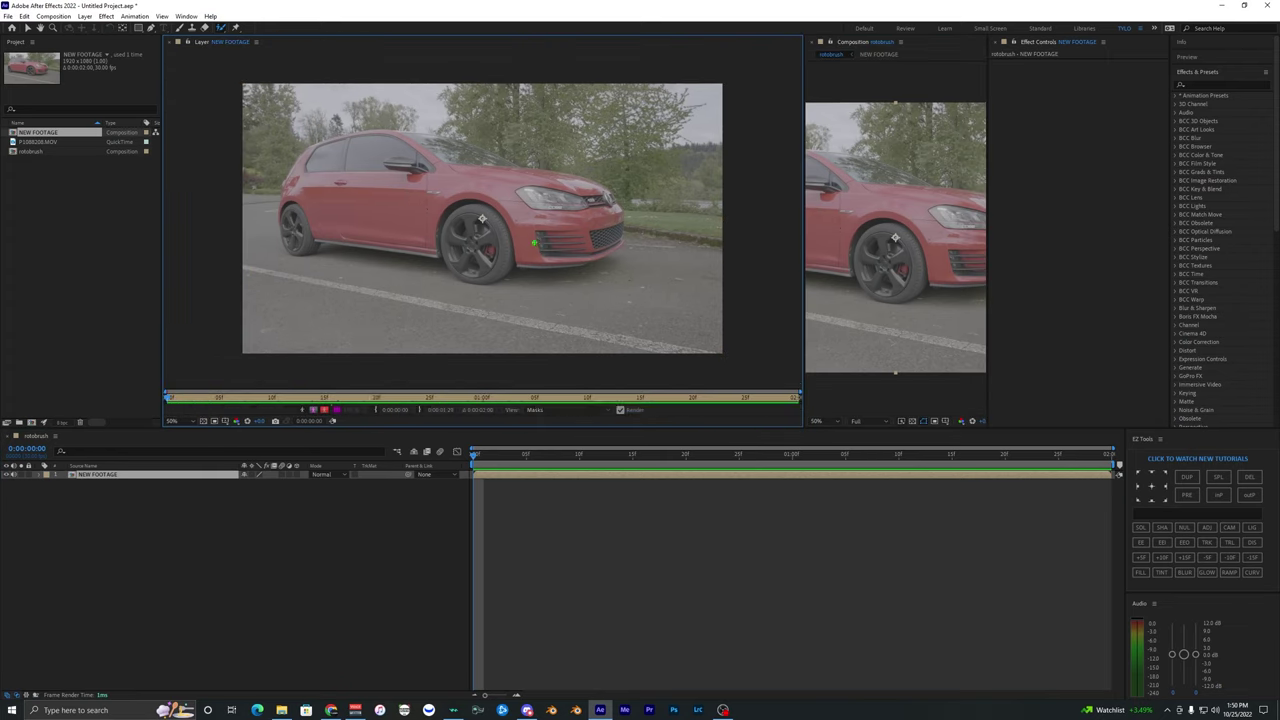
drag(552, 192, 535, 240)
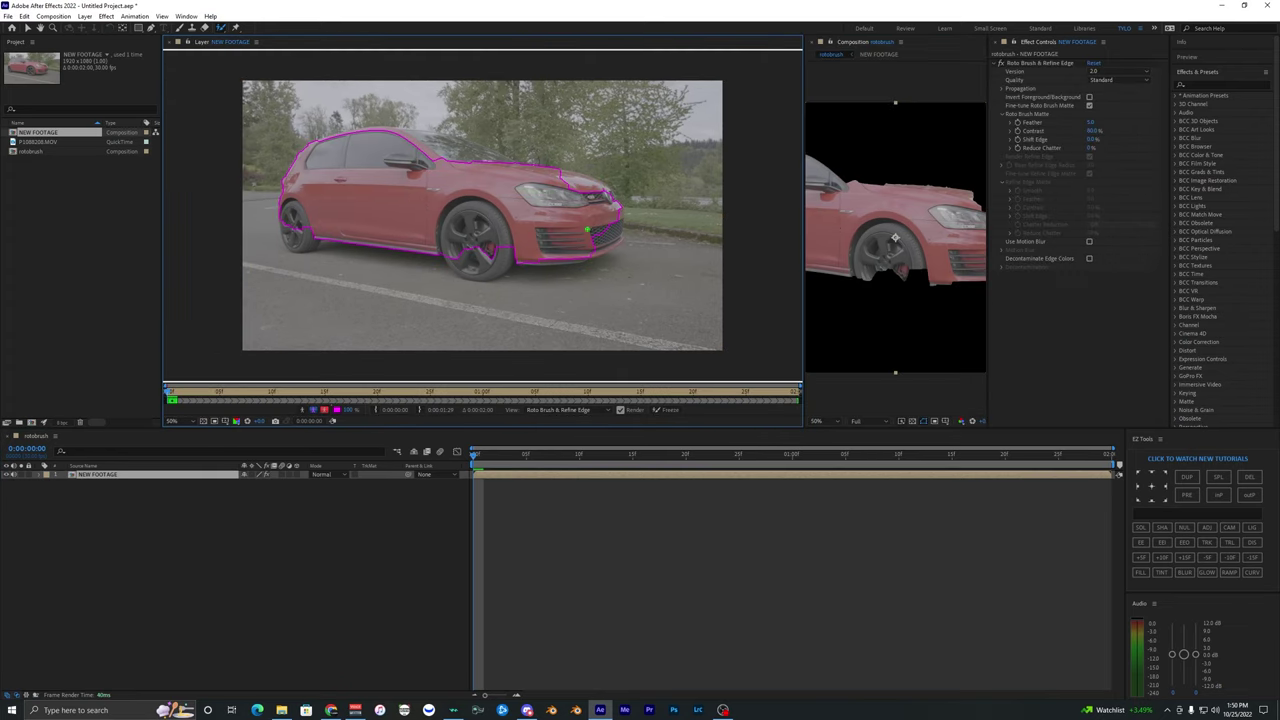
drag(570, 192, 422, 150)
key(Page_Down)
key(Page_Down)
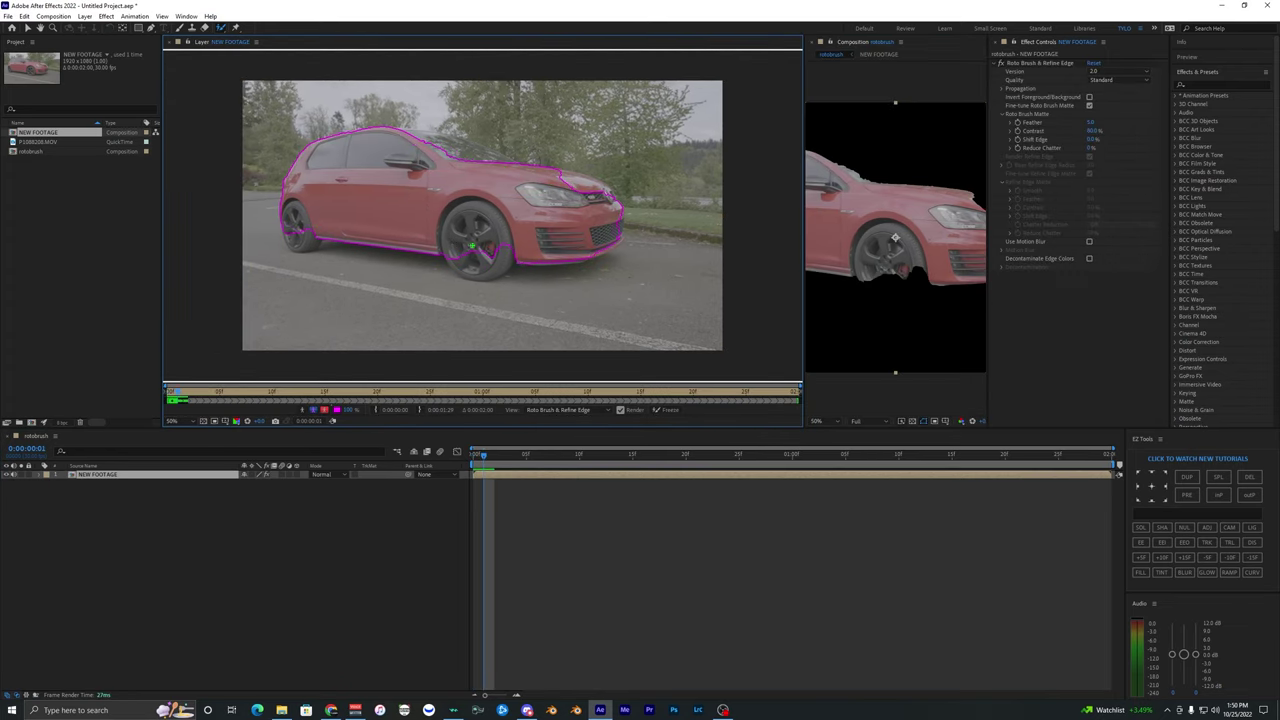
key(Page_Down)
key(Page_Down)
key(Page_Down)
key(Page_Down)
key(Page_Down)
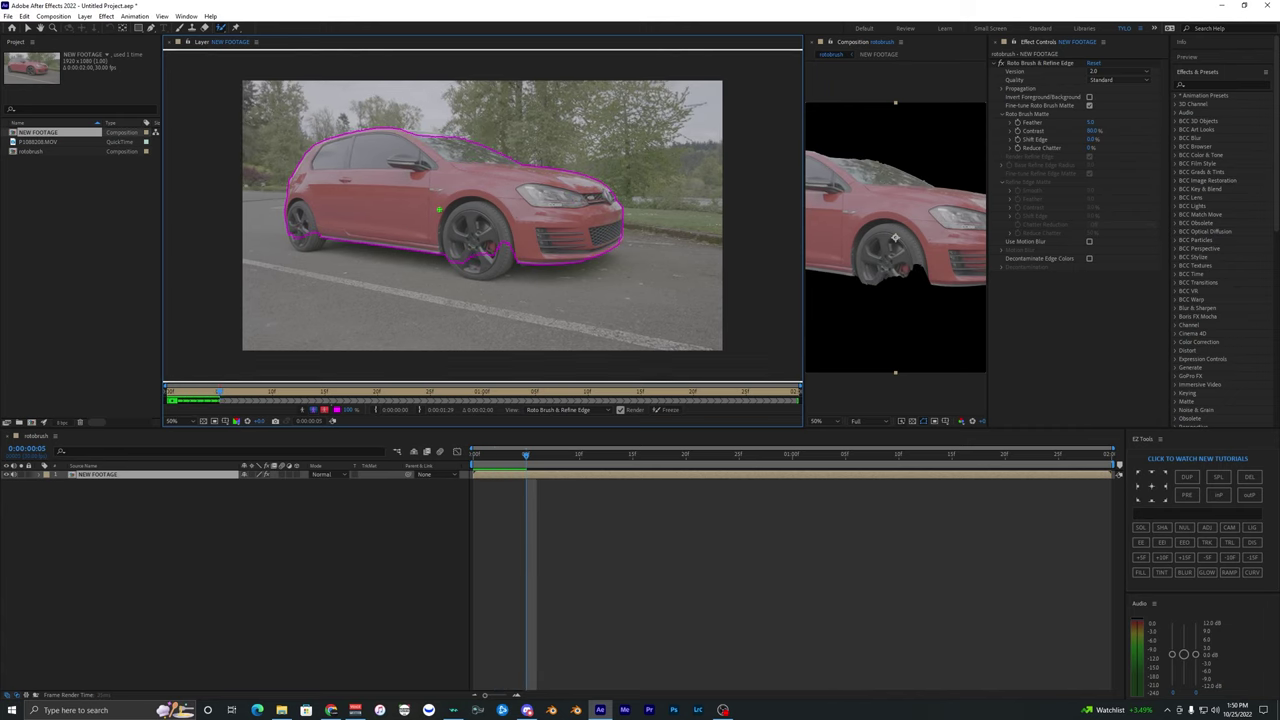
- Go back and forth through the first frames to check how the Roto Brush outline follows the car
key(Page_Up)
key(Page_Up)
key(Page_Up)
key(Page_Up)
key(Page_Up)
key(Page_Up)
key(Page_Up)
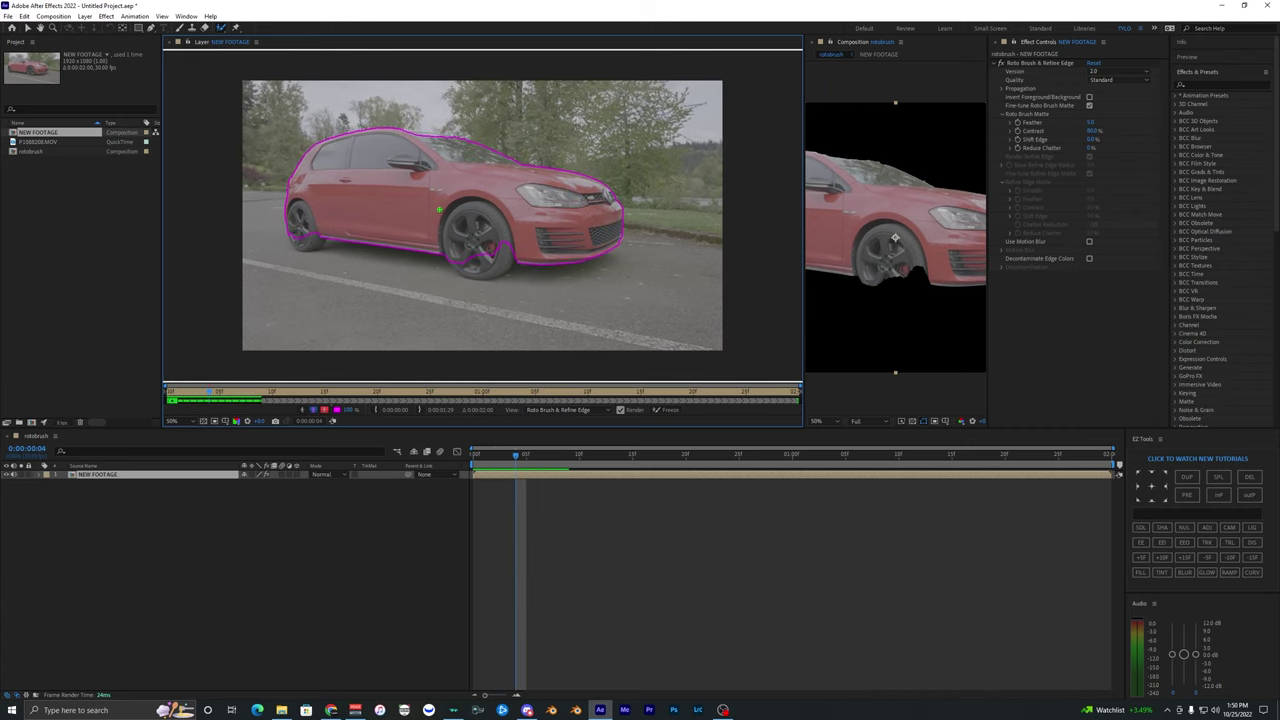
key(Page_Down)
key(Page_Down)
key(Page_Down)
key(Page_Up)
key(Page_Up)
key(Page_Up)
key(Page_Down)
key(Page_Down)
- Close the layer view, remove the Roto Brush effect from NEW FOOTAGE, and return to the start of the composition
click(177, 42)
click(1036, 62)
key(Delete)
click(519, 484)
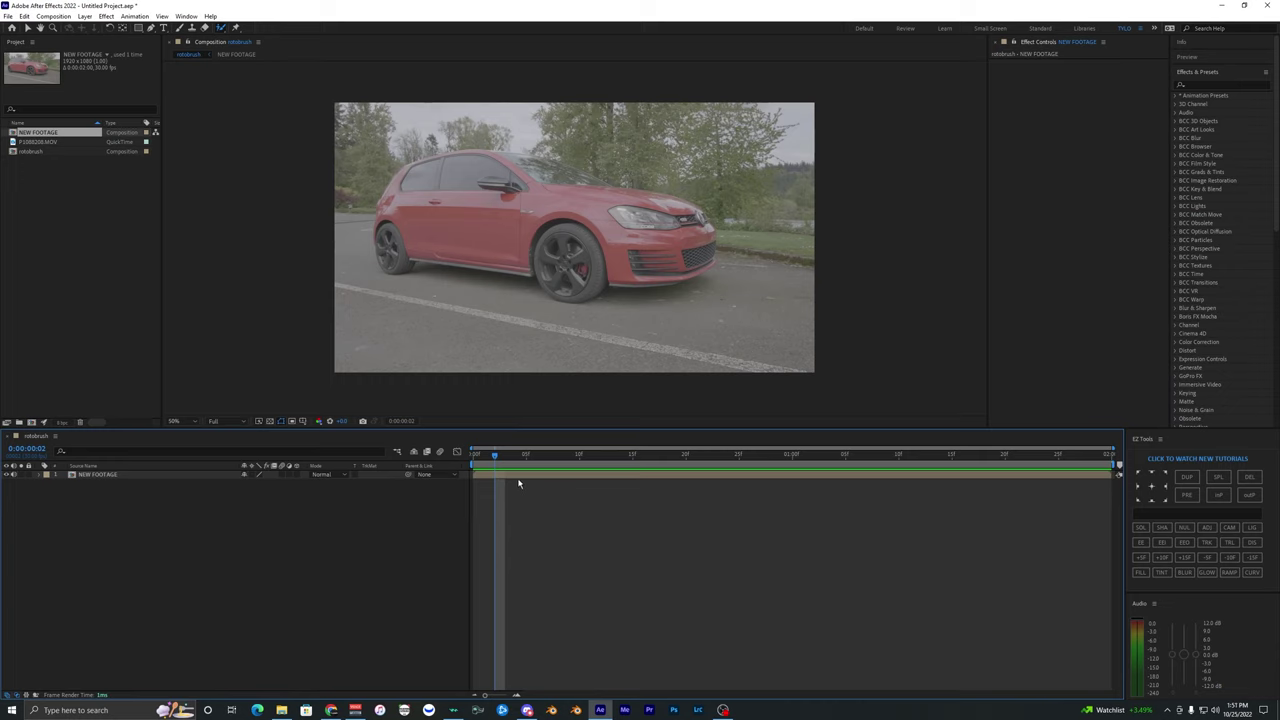
key(Home)
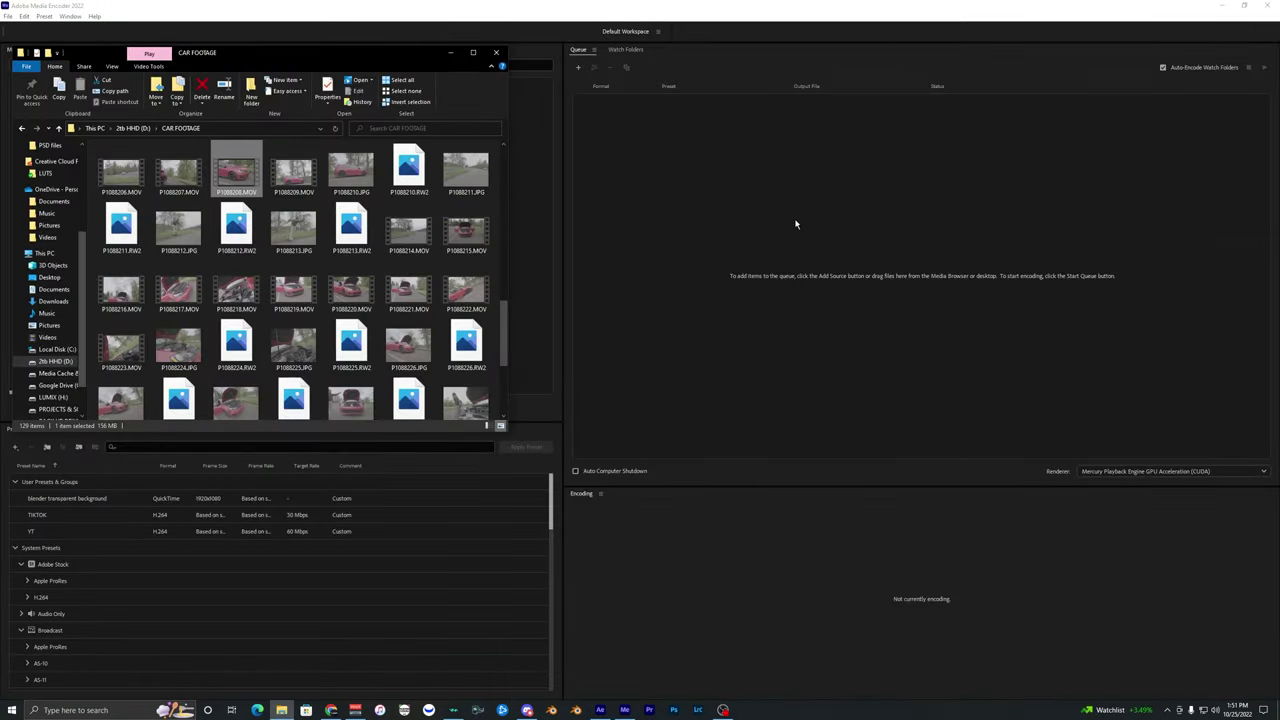
- Open P1088208.MOV from the CAR FOOTAGE folder, scrub through the clip, and close the player
double_click(236, 170)
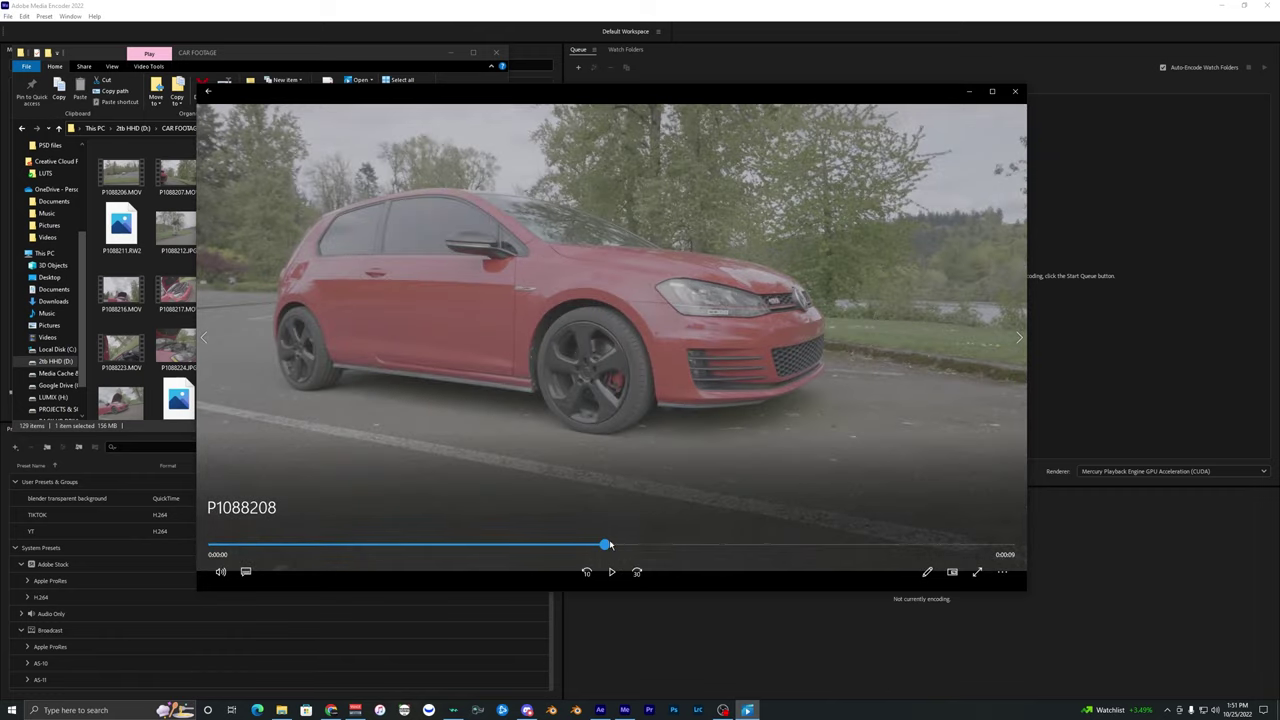
drag(618, 545, 716, 546)
click(1015, 91)
- Add P1088208.MOV to the Media Encoder queue and open its H.264 export settings
drag(244, 175, 829, 220)
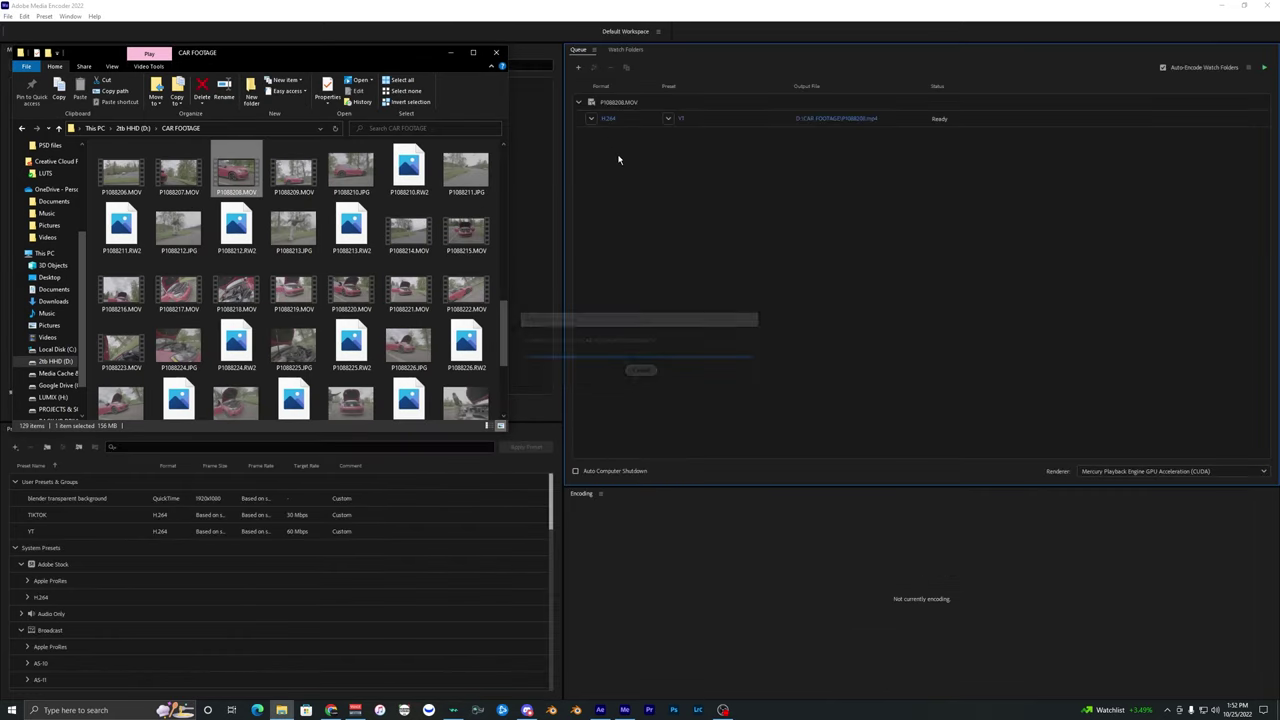
click(649, 151)
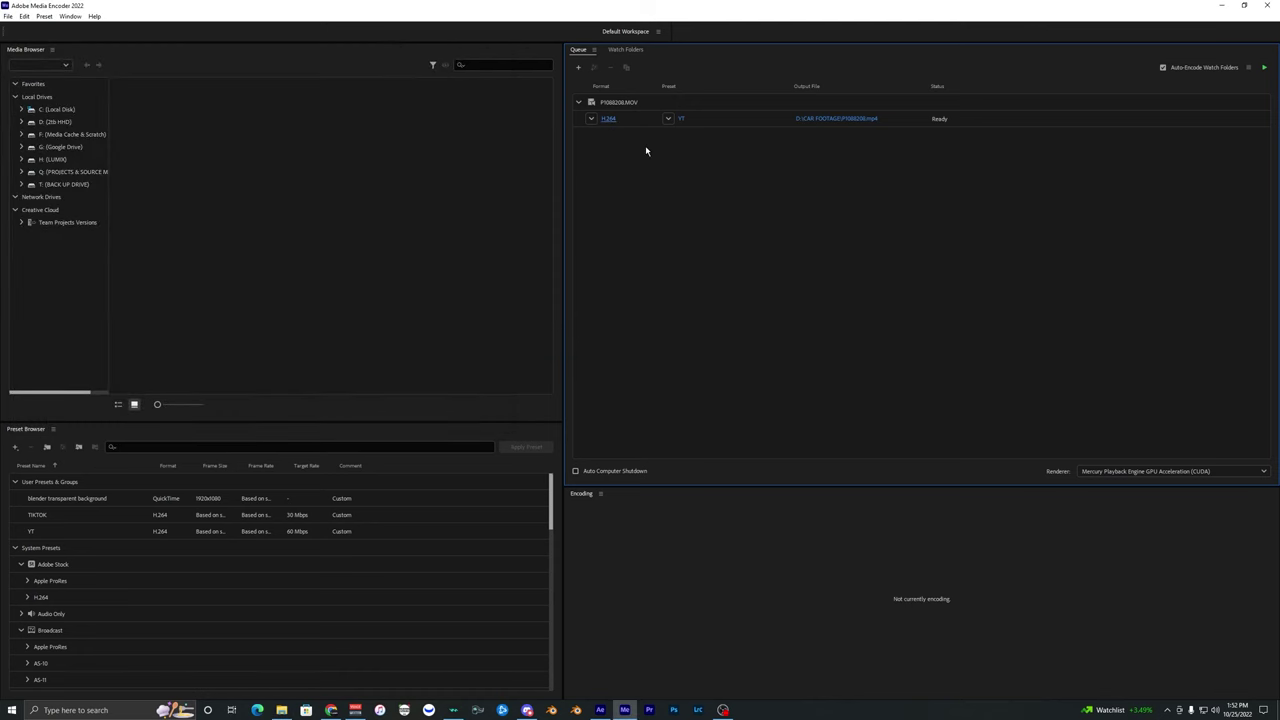
click(608, 118)
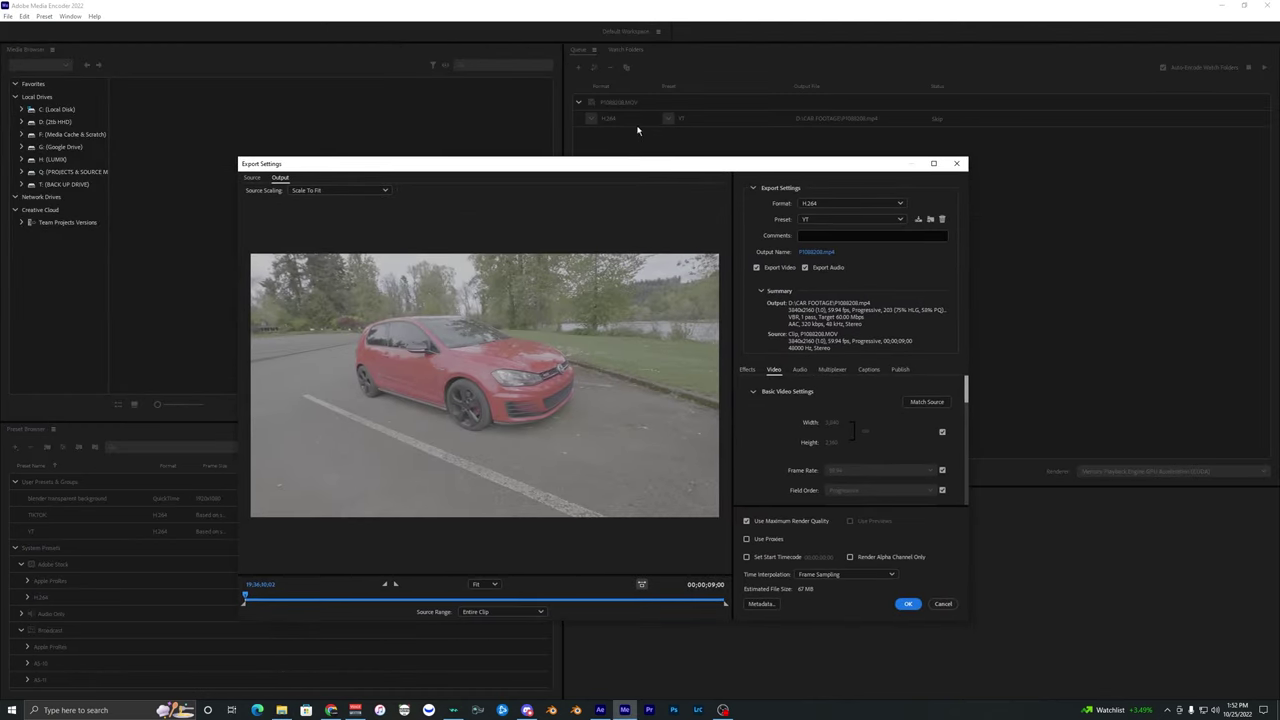
drag(612, 168, 562, 104)
drag(718, 100, 712, 92)
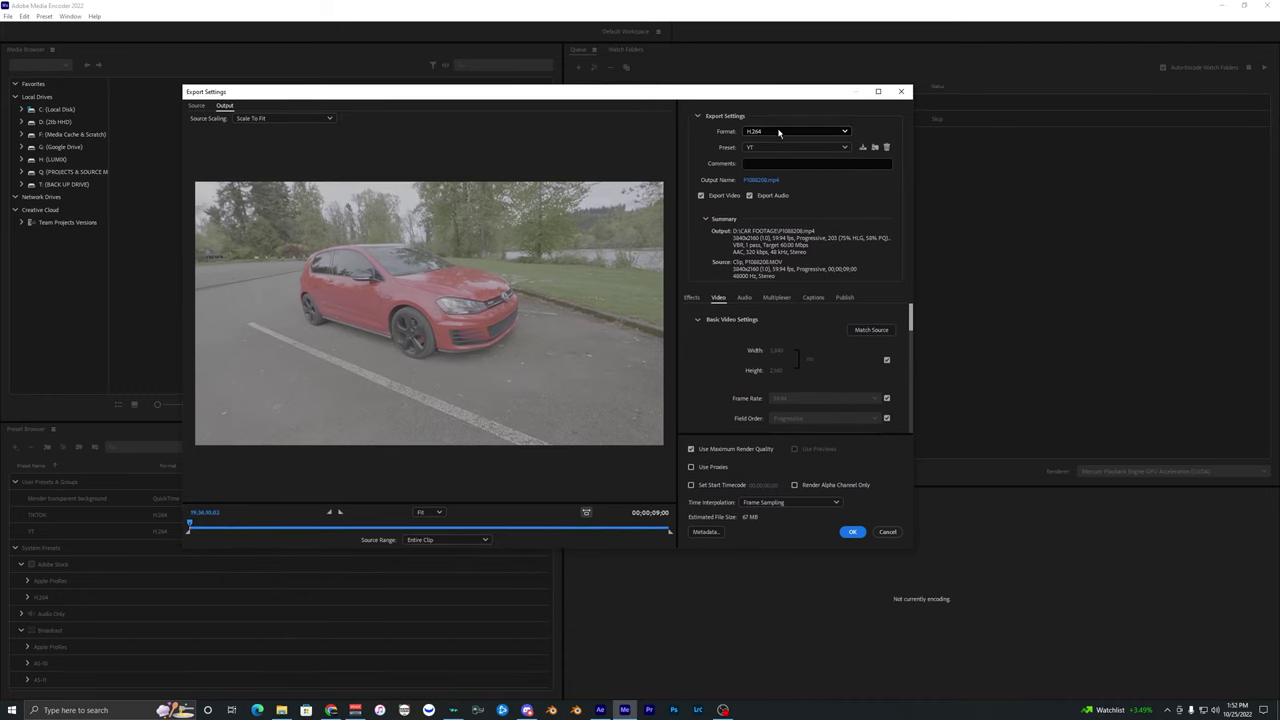
- Review the export preset and the source-matching option for the frame size in the basic video settings
click(752, 148)
click(709, 164)
scroll(718, 367, down, 1)
scroll(717, 366, up, 1)
click(727, 326)
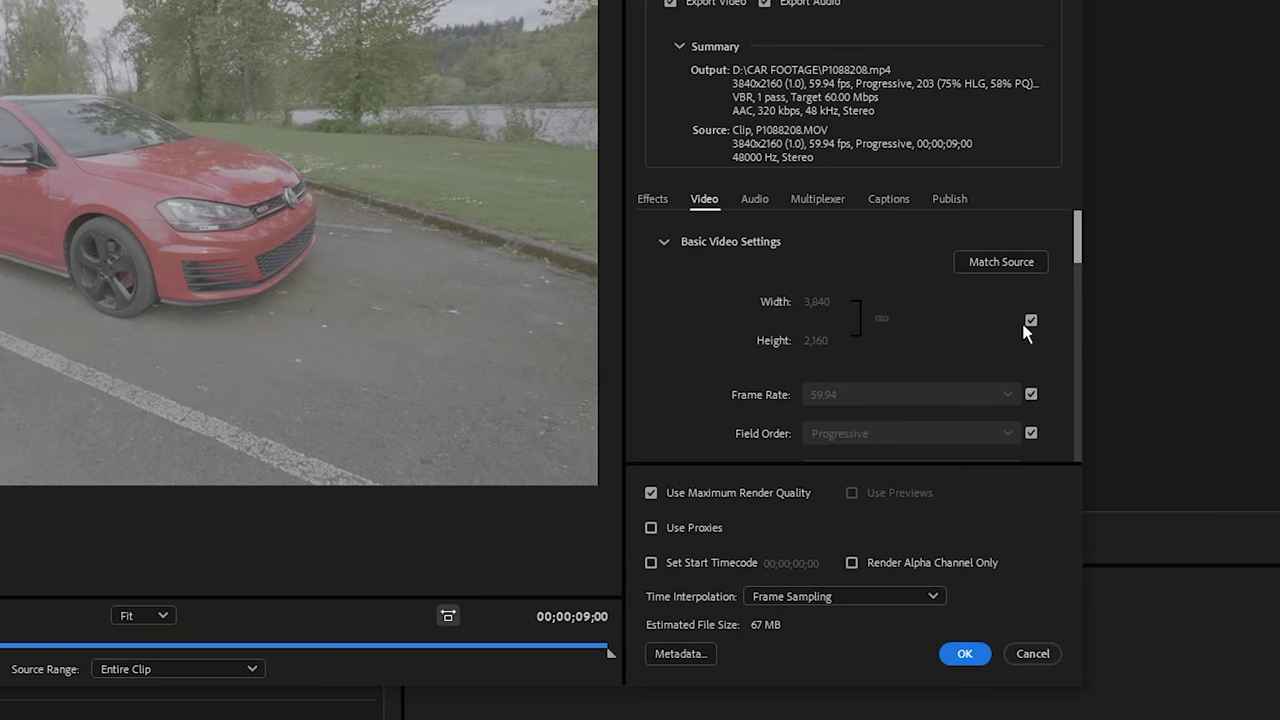
click(1030, 321)
click(1030, 321)
- Turn off source matching for the export frame rate and set the rate to 30
scroll(782, 329, down, 1)
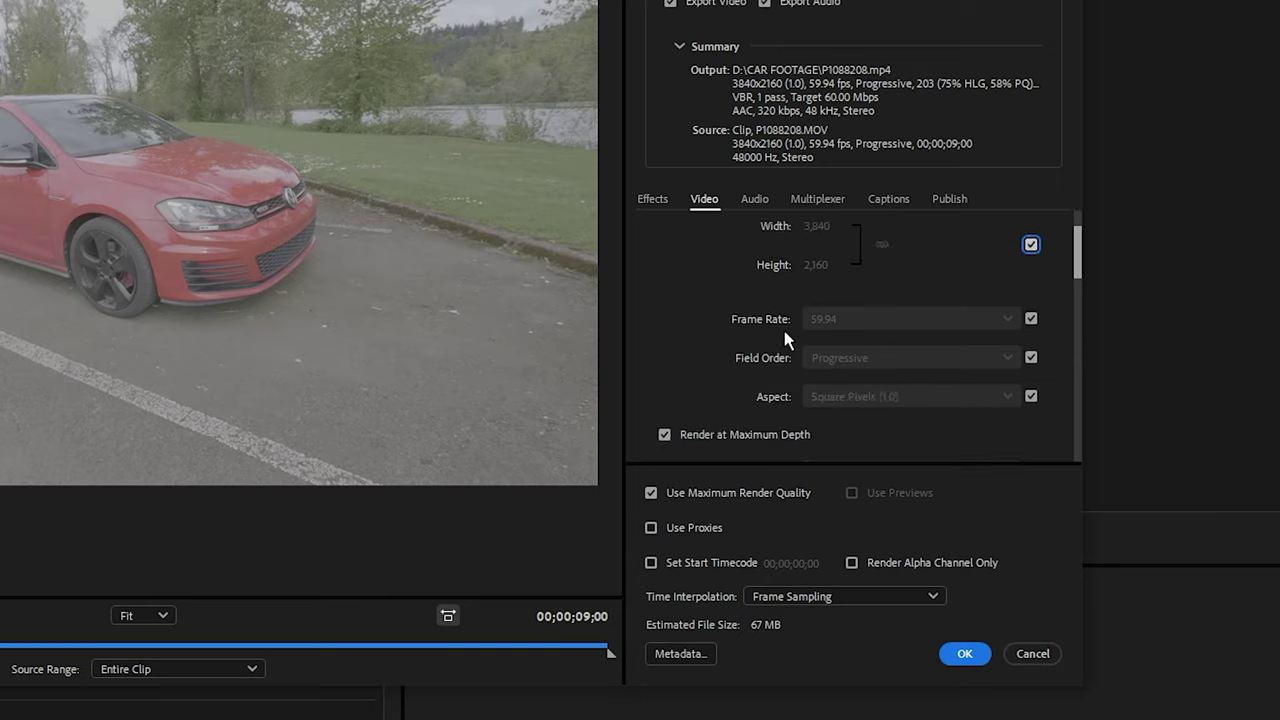
click(810, 321)
click(1031, 320)
click(941, 320)
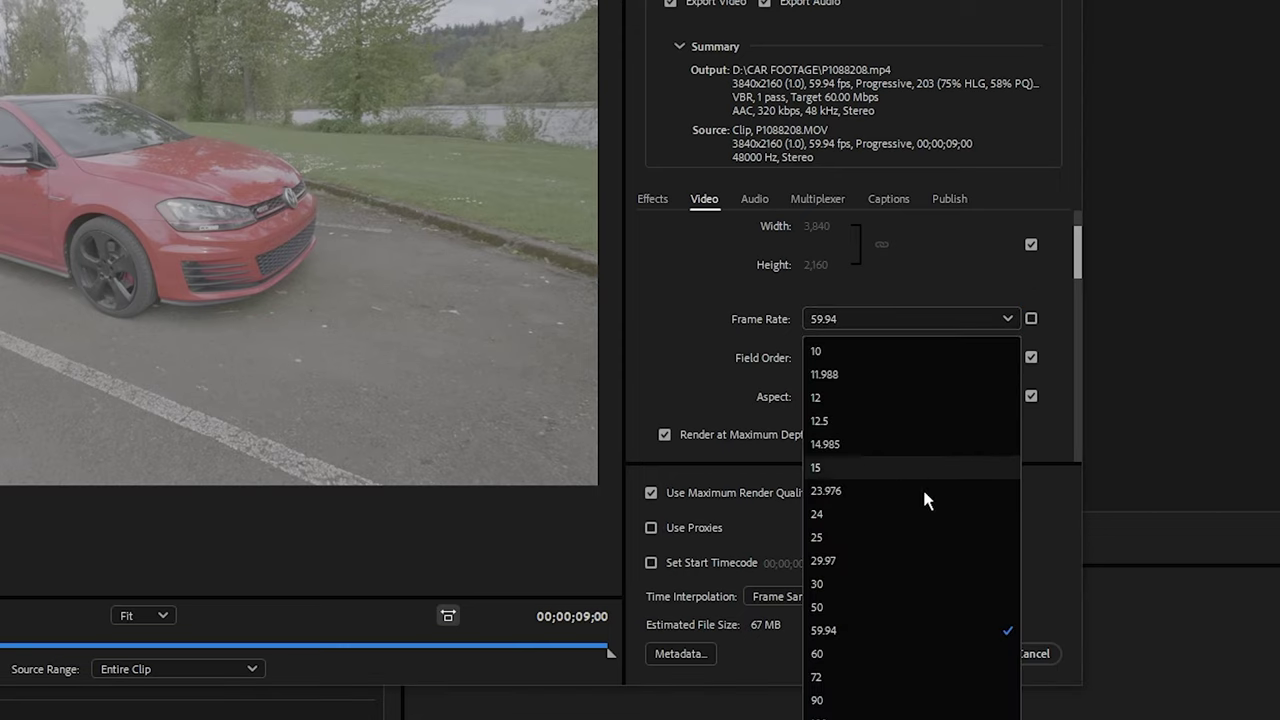
click(849, 584)
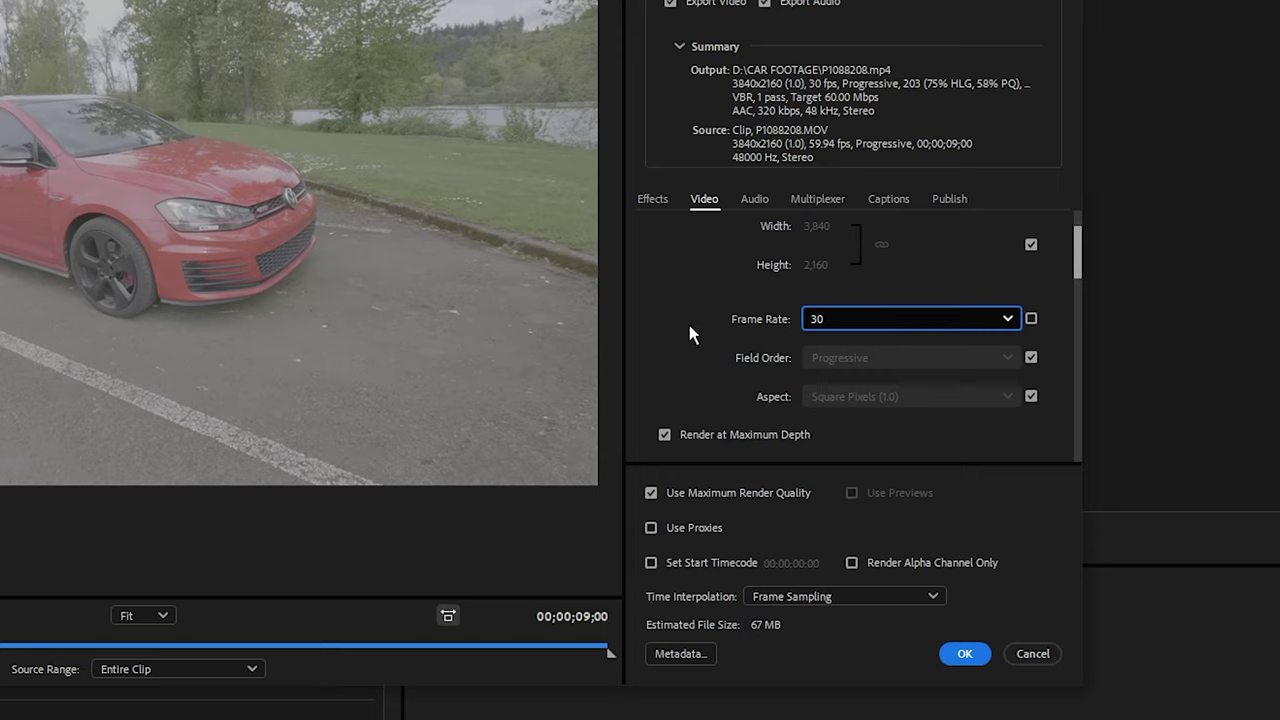
- Try a target bitrate of 100 Mbps in the export's bitrate settings
scroll(692, 335, down, 5)
scroll(694, 337, up, 3)
scroll(696, 340, down, 8)
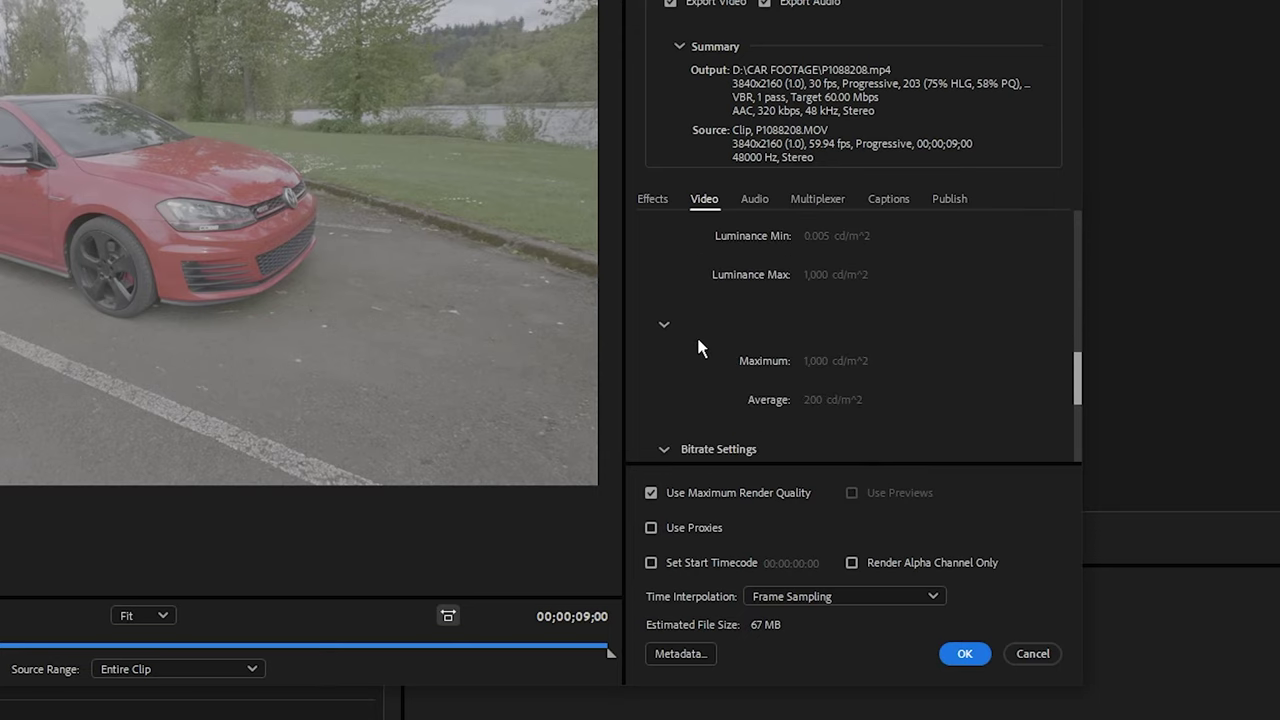
scroll(698, 345, down, 3)
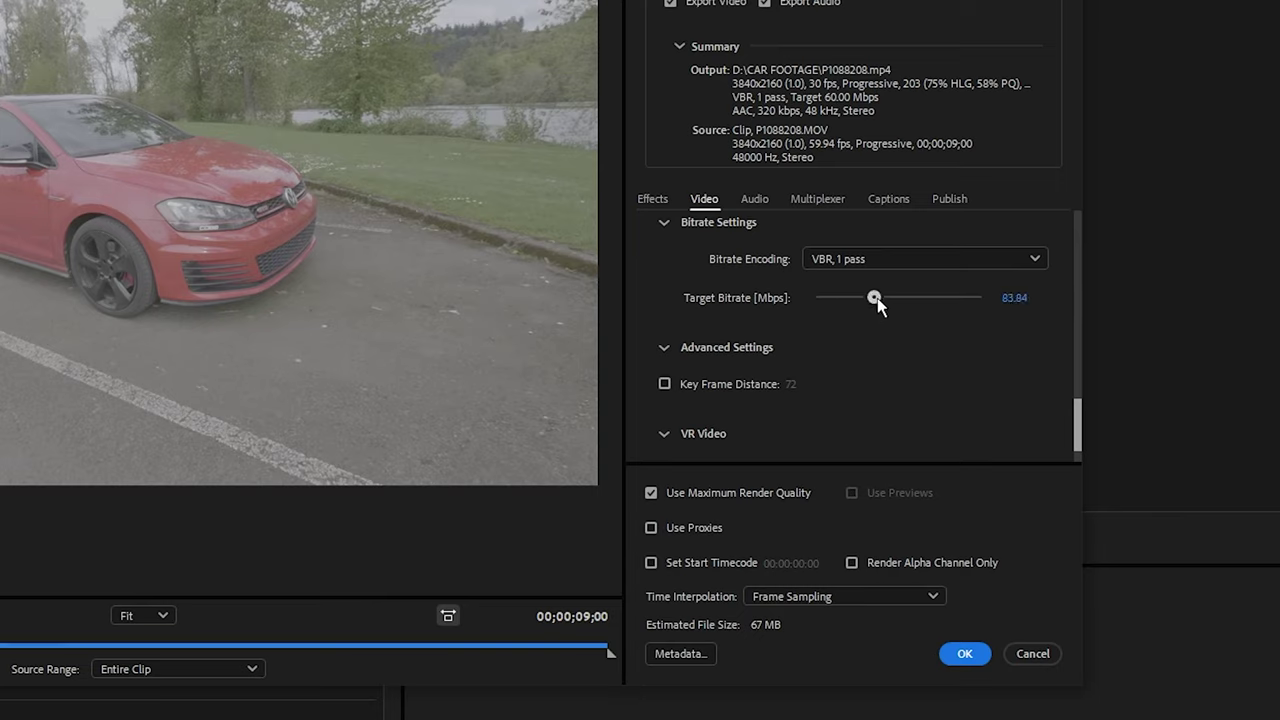
drag(868, 300, 875, 298)
click(1020, 296)
text(100)
click(1003, 400)
- Set the export's target bitrate to 60 Mbps and look over the remaining video settings
click(1010, 297)
text(60)
click(922, 363)
scroll(922, 363, up, 1)
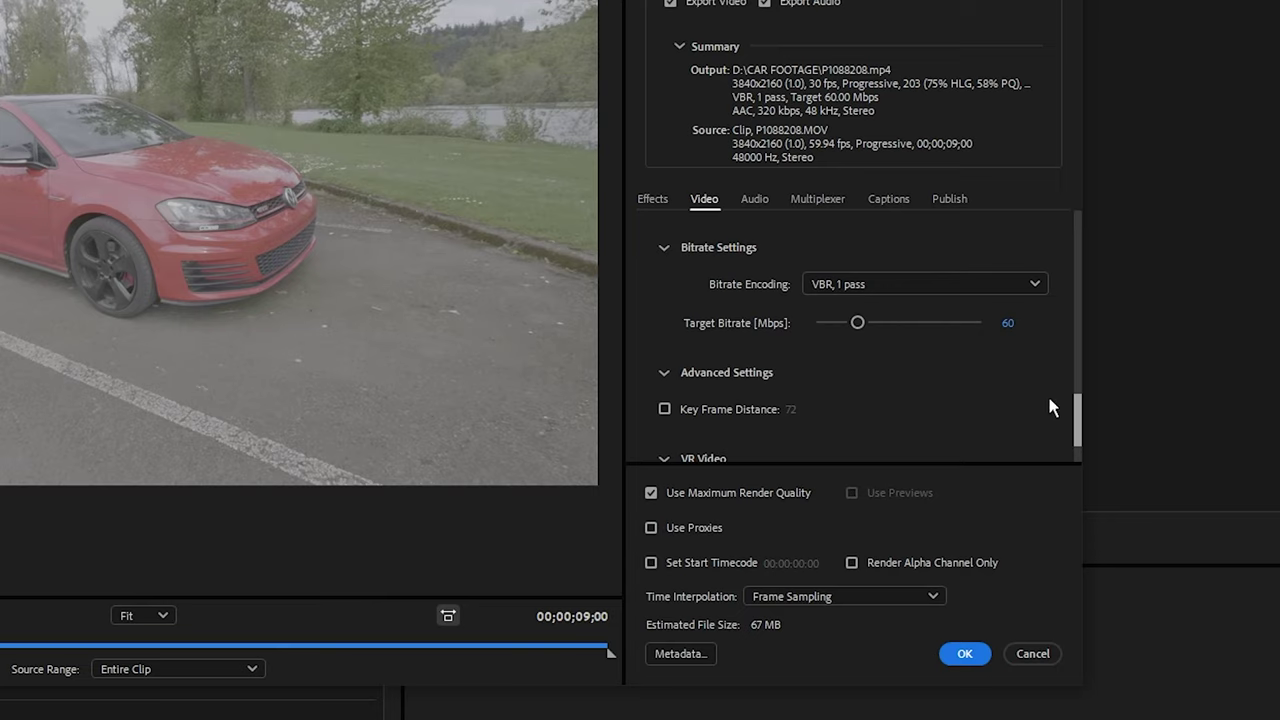
drag(1077, 419, 1080, 430)
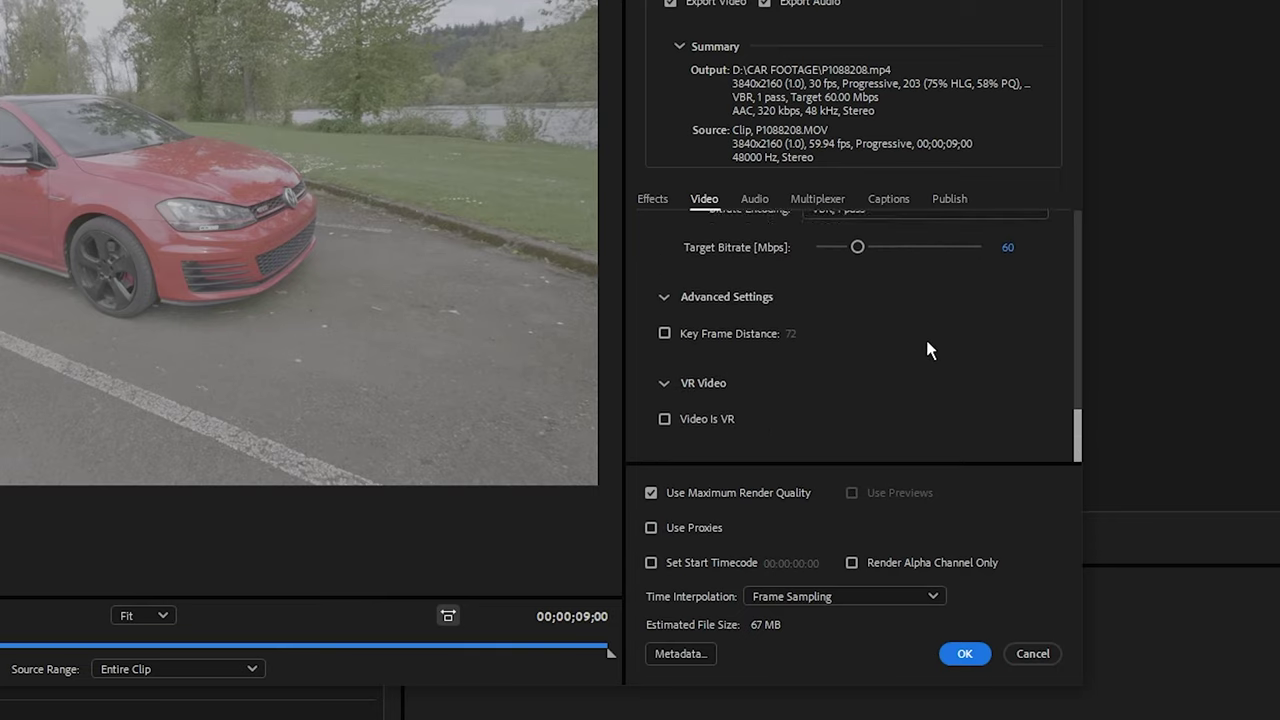
scroll(929, 351, up, 3)
scroll(695, 383, up, 4)
scroll(697, 382, up, 4)
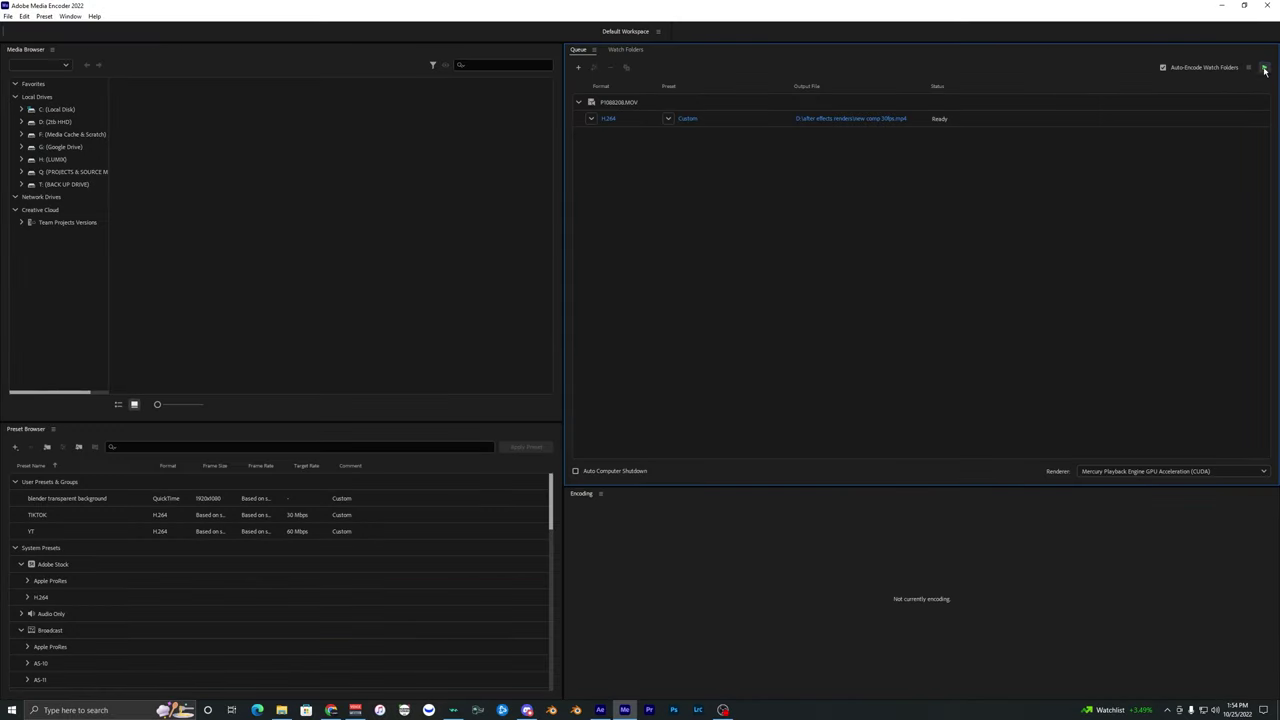
- Start encoding P1088208.MOV as new comp 30fps.mp4 and switch to After Effects
click(1264, 69)
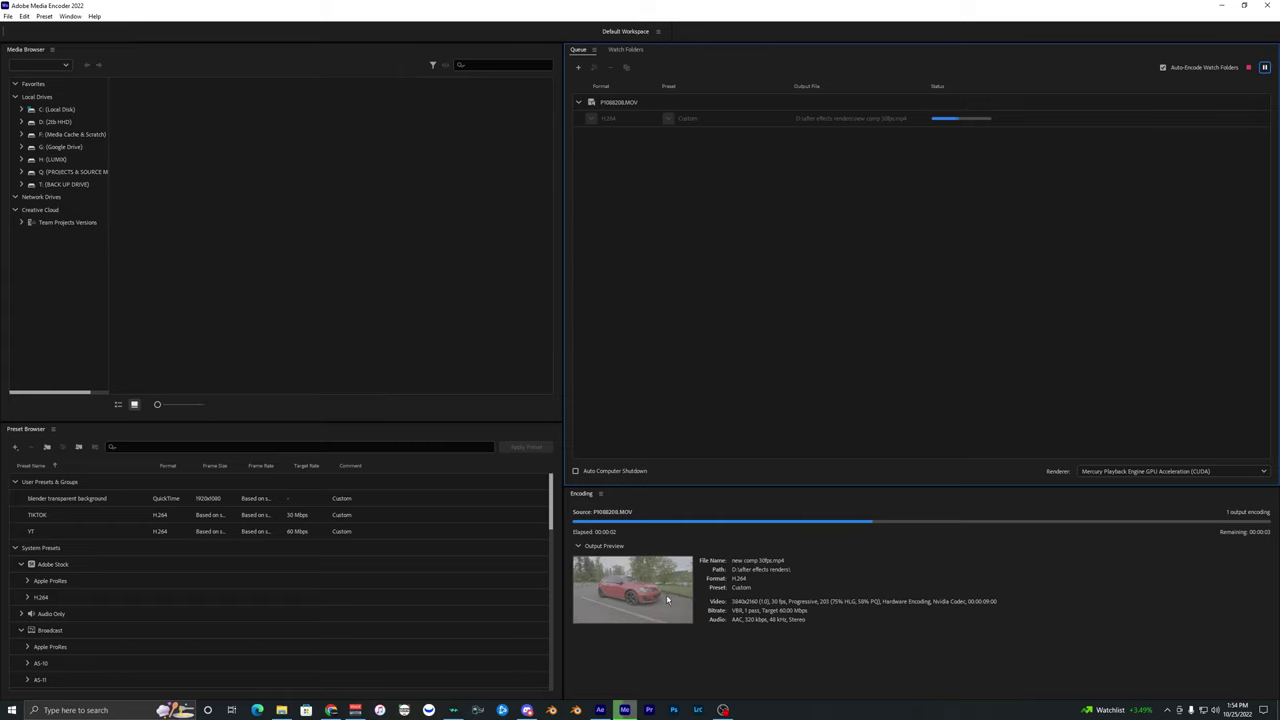
click(600, 710)
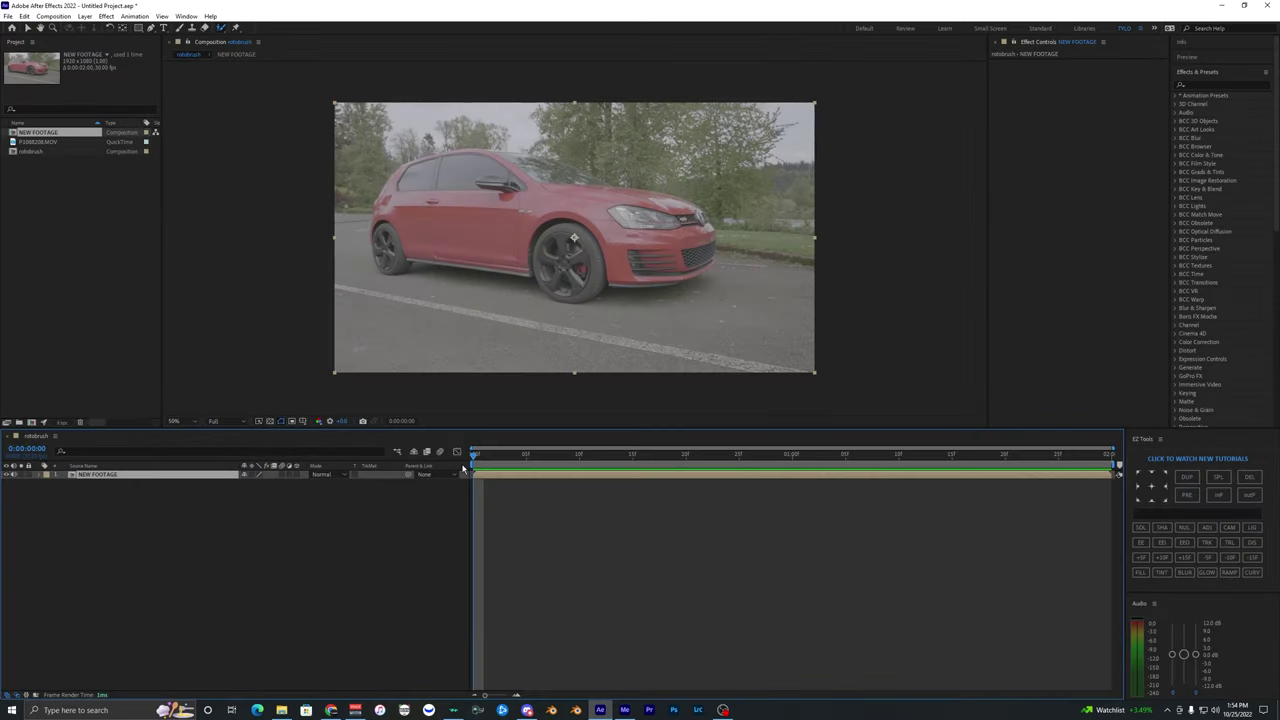
- Replace the NEW FOOTAGE layer in the rotobrush composition with the rendered clip new comp 30fps.mp4
click(281, 710)
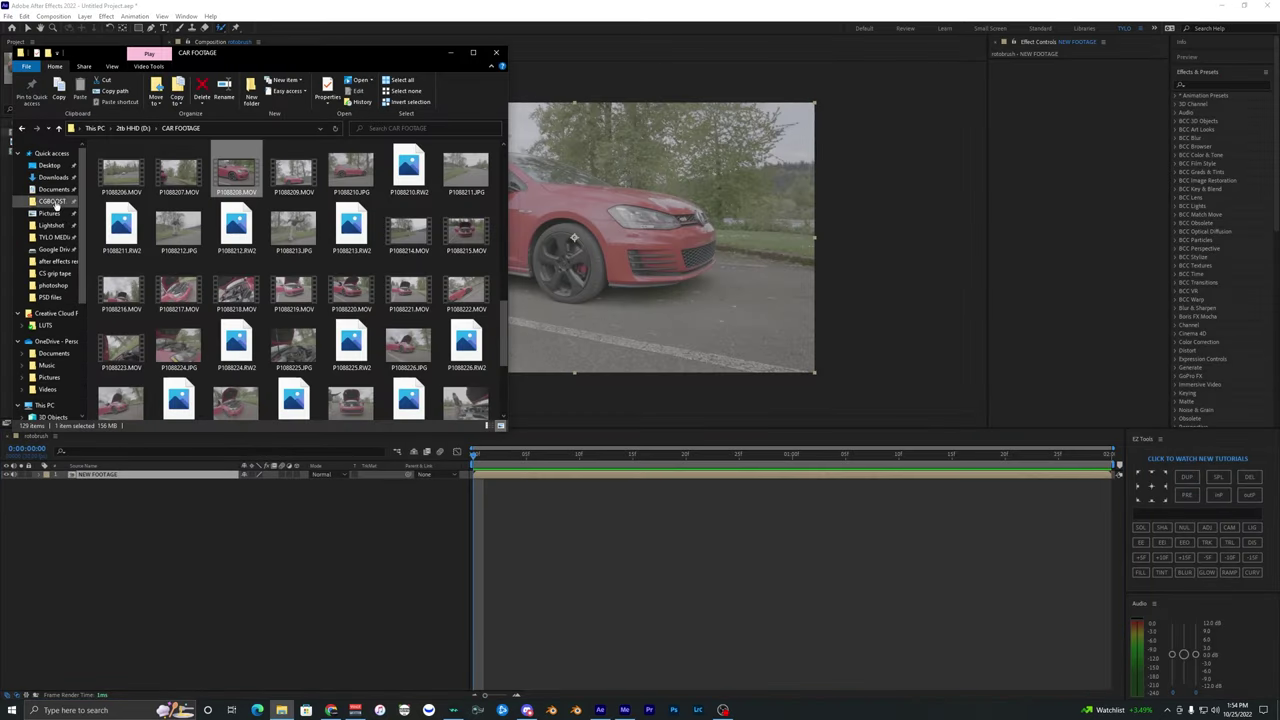
key(alt+Tab)
key(Delete)
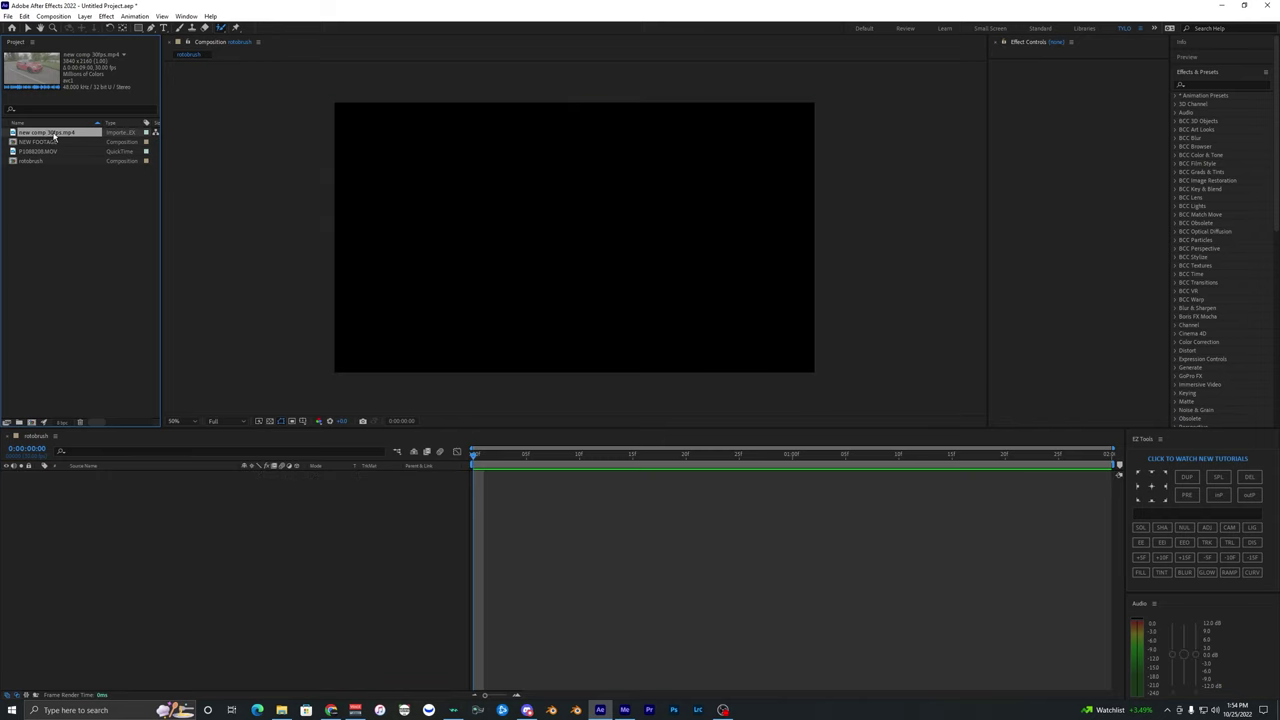
drag(55, 138, 170, 505)
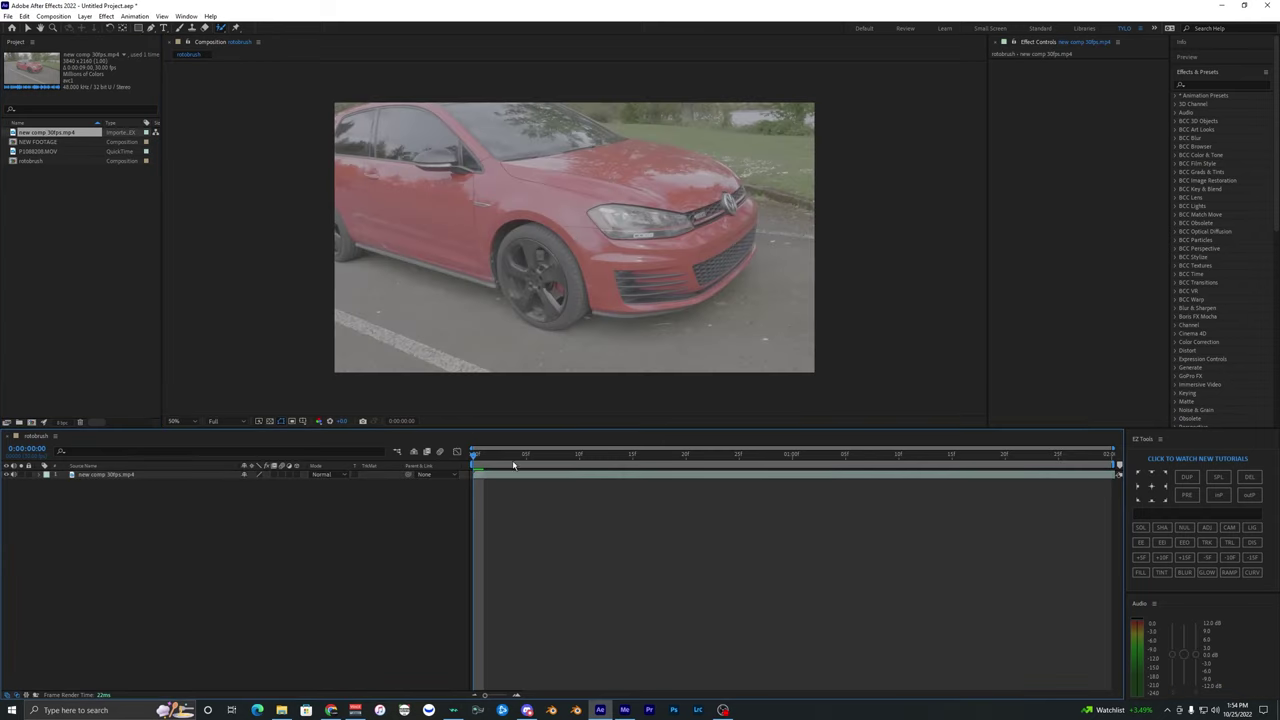
- Preview the new comp 30fps.mp4 layer's playback and return to the first frame
key(space)
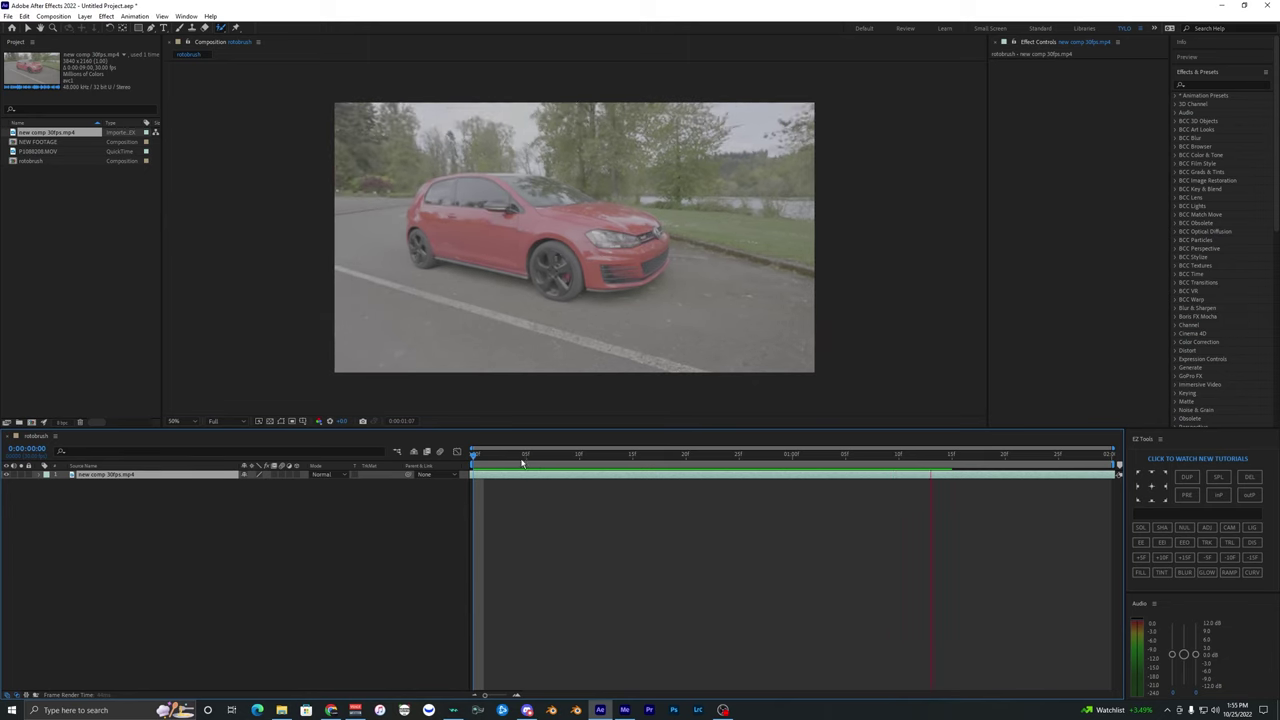
key(space)
drag(526, 457, 480, 468)
key(Home)
- Select the car with Roto Brush in the new comp 30fps.mp4 layer, add the windshield and roof, and propagate the selection forward
double_click(481, 232)
mouse_move(502, 284)
mouse_down()
mouse_move(520, 170)
mouse_move(383, 210)
mouse_move(540, 260)
mouse_up()
key(space)
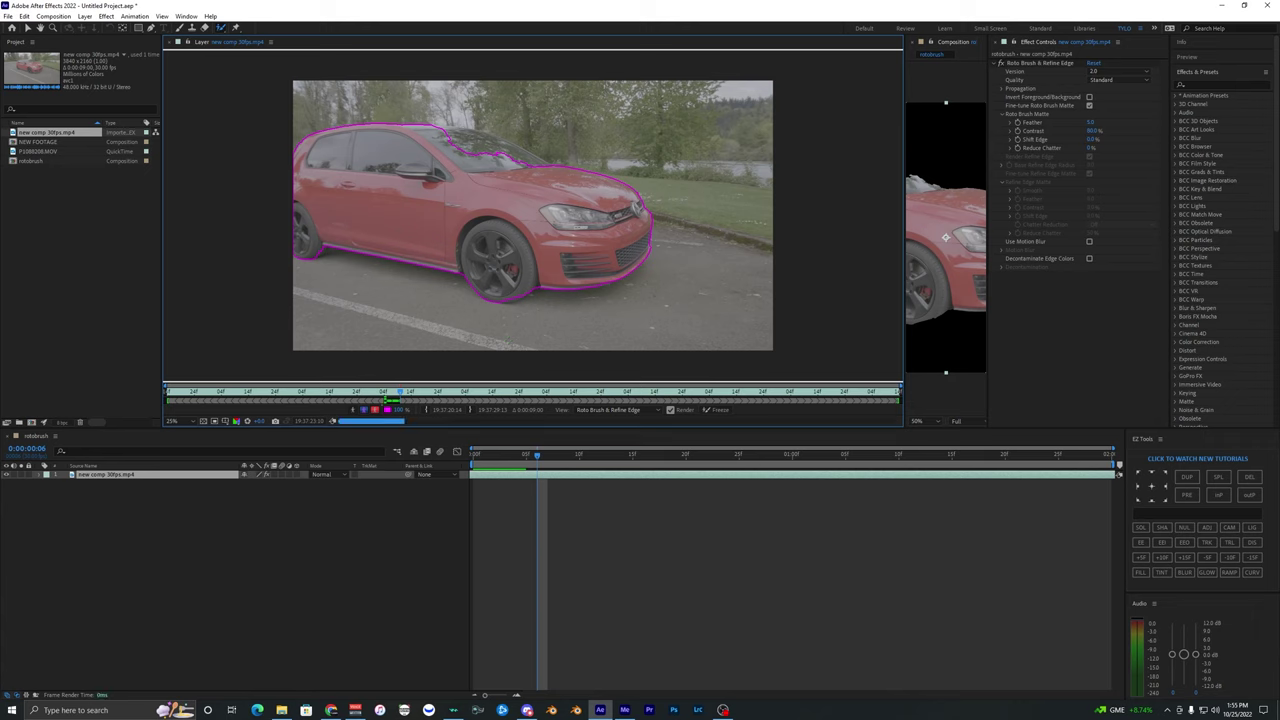
drag(538, 170, 412, 135)
key(Page_Down)
key(Page_Down)
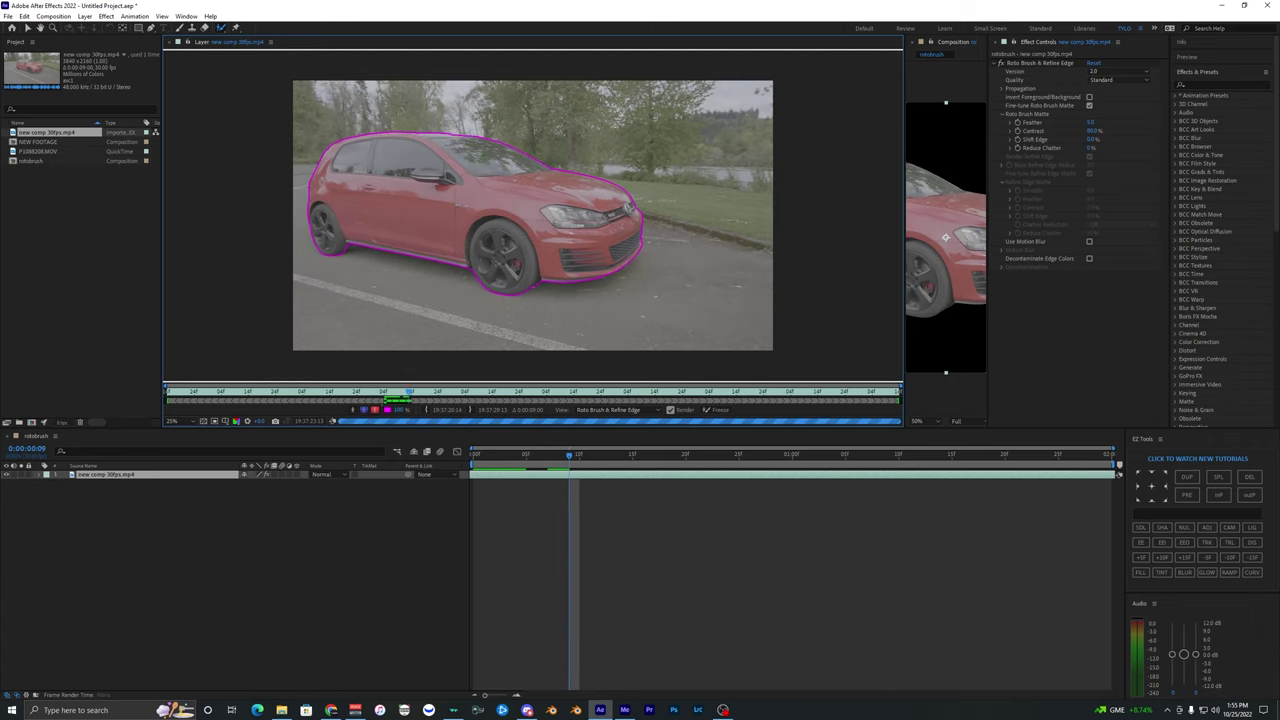
- Close the layer view, switch to the Selection tool, and go to the start of the rotobrush composition
click(168, 42)
click(28, 28)
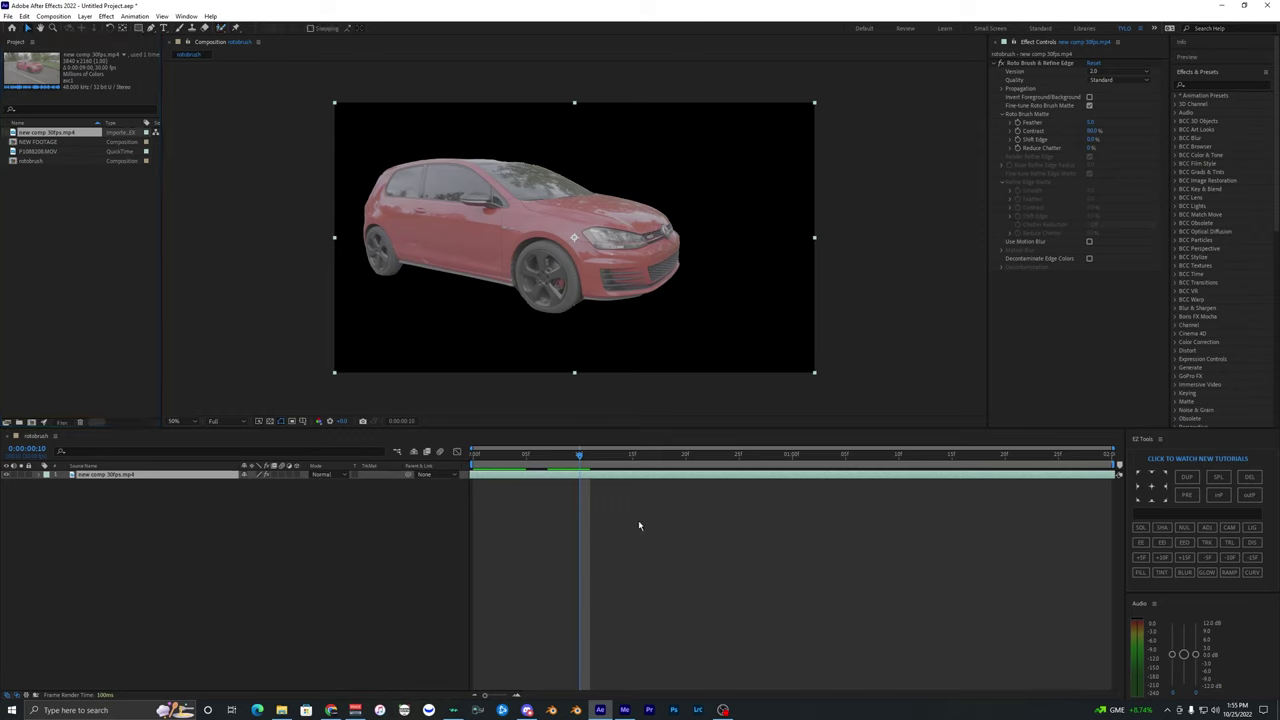
click(634, 531)
click(603, 476)
click(648, 502)
click(583, 476)
click(589, 520)
key(Home)
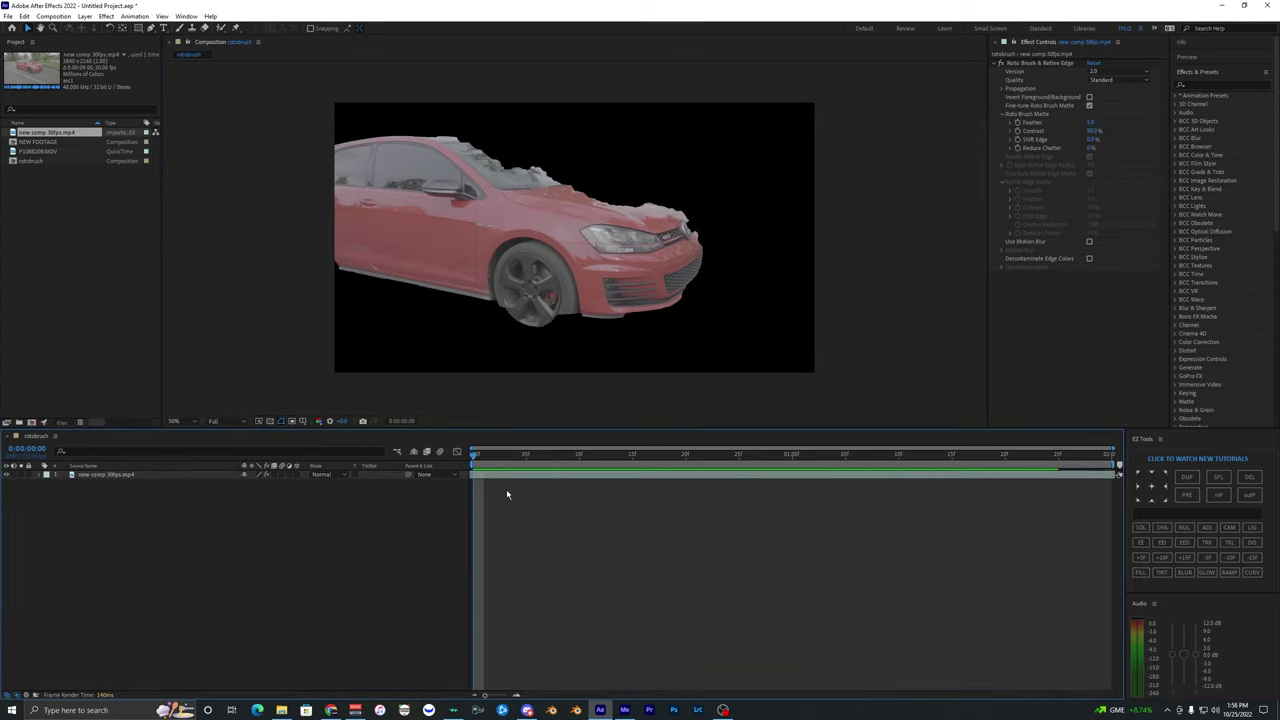